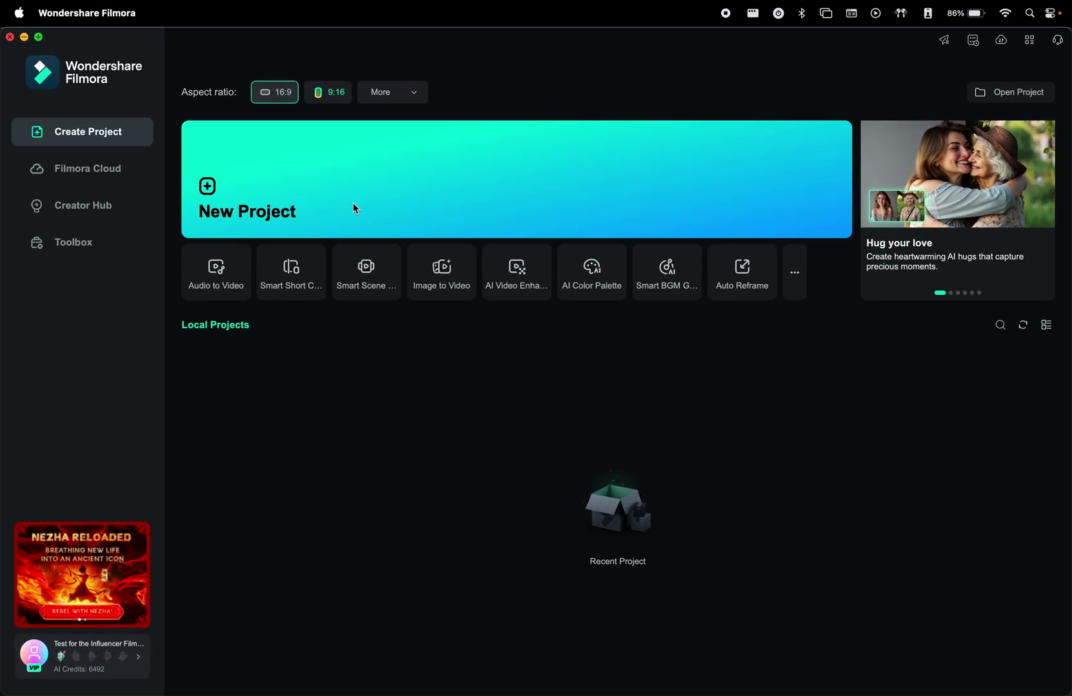
# Start a new project with the user guide clip on Video 1 and an RGB Stroke effect above it
pyautogui.click(353, 203)
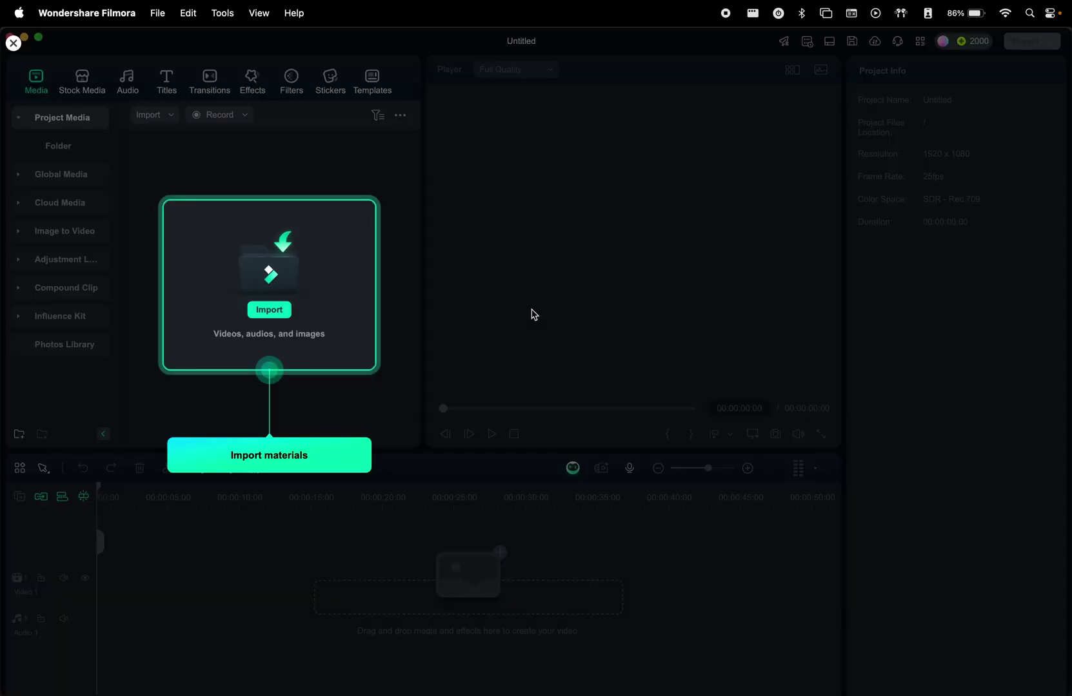
pyautogui.click(269, 310)
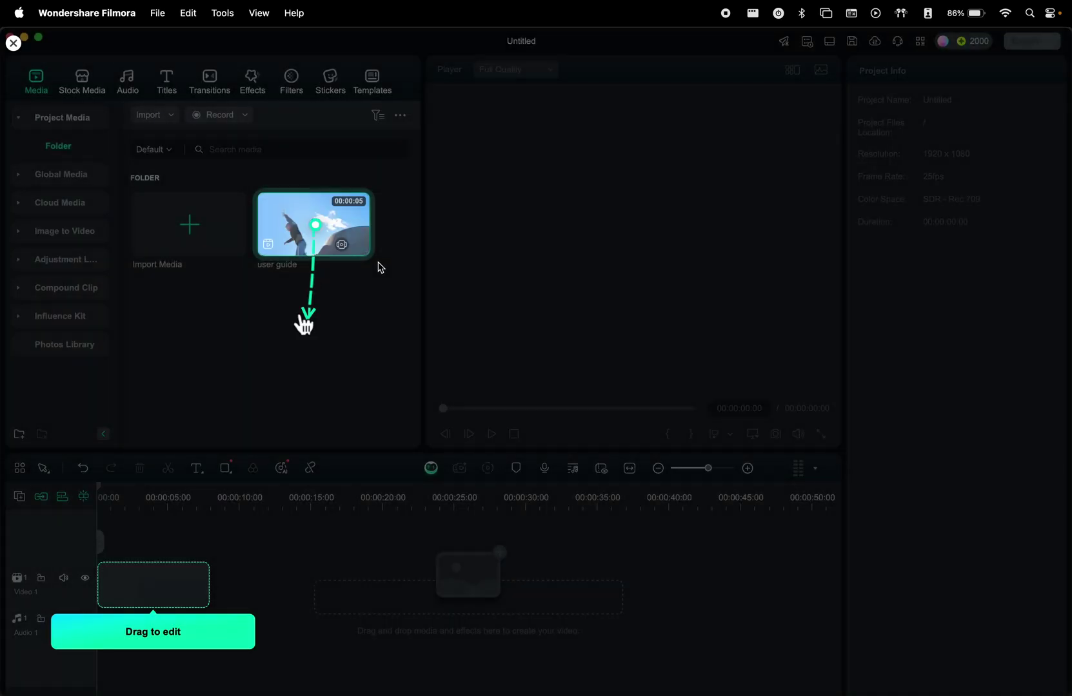
pyautogui.moveTo(334, 292); pyautogui.dragTo(151, 586)
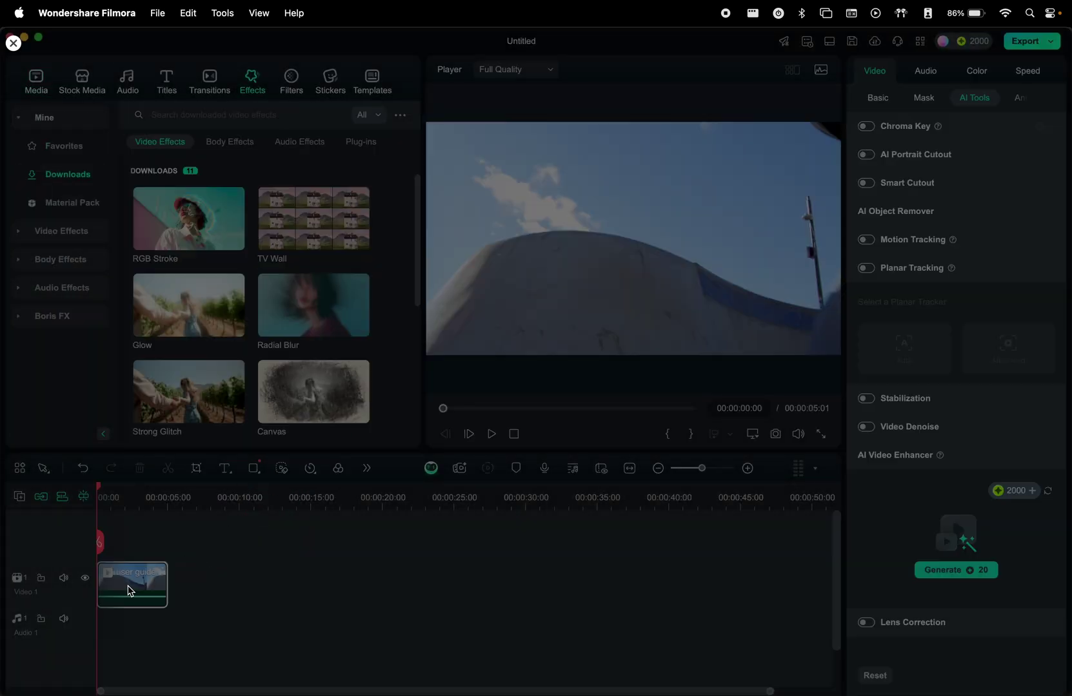
pyautogui.moveTo(191, 229)
pyautogui.mouseDown()
pyautogui.moveTo(158, 495)
pyautogui.moveTo(135, 574)
pyautogui.mouseUp()
pyautogui.click(492, 436)
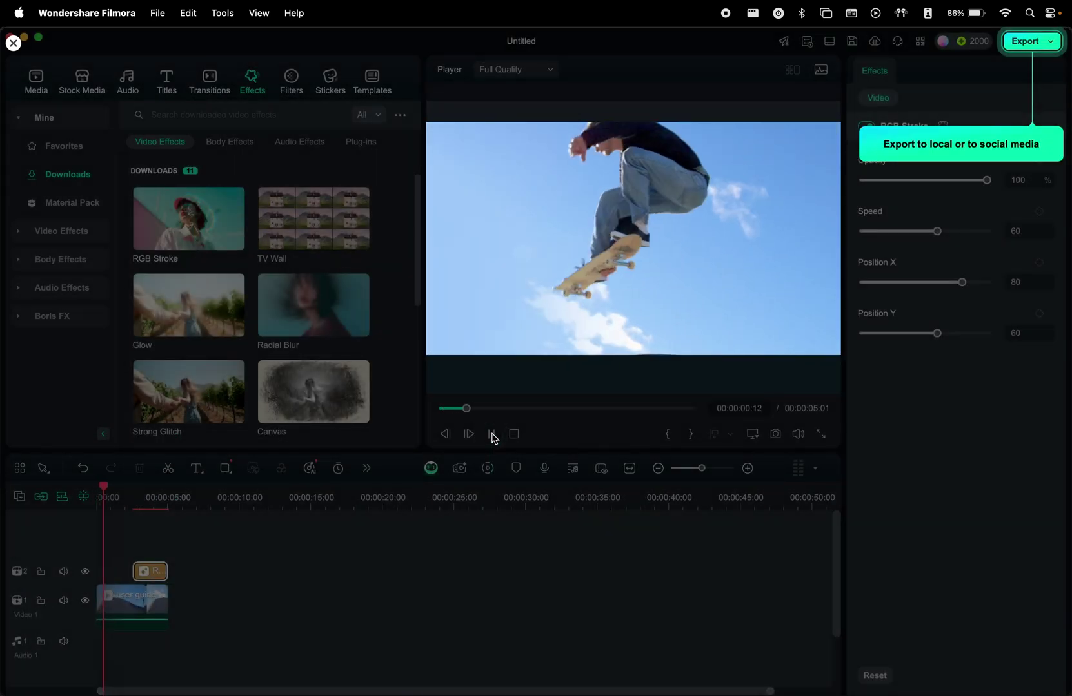
# Set the export format to Apple ProRes at 1440x1080 resolution
pyautogui.click(1028, 42)
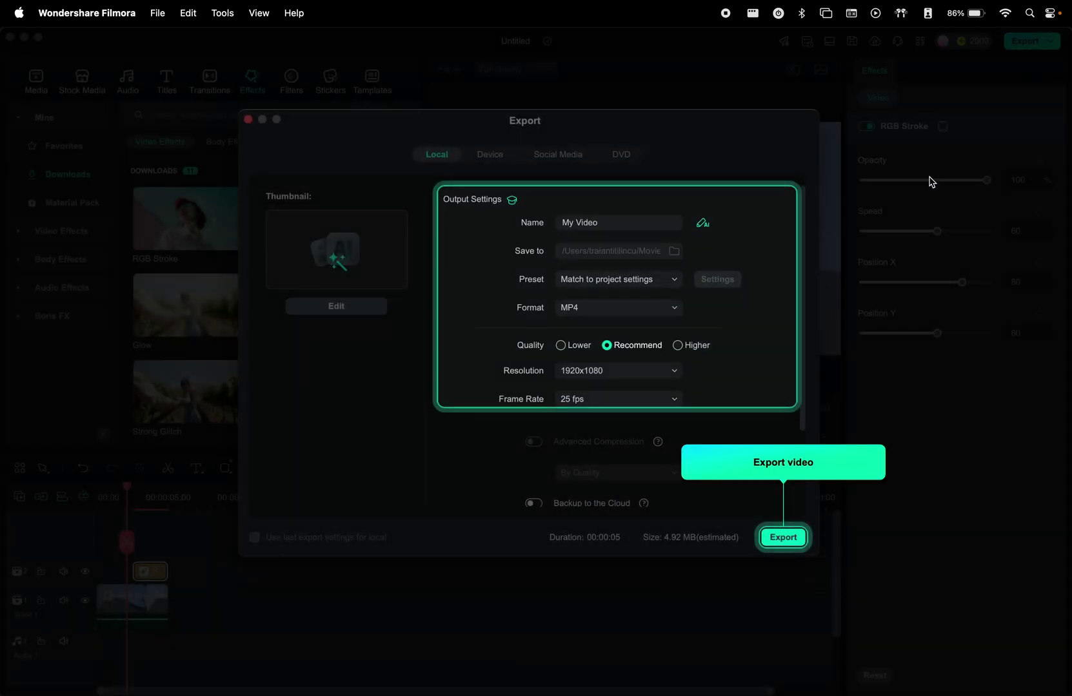
pyautogui.click(620, 310)
pyautogui.click(611, 363)
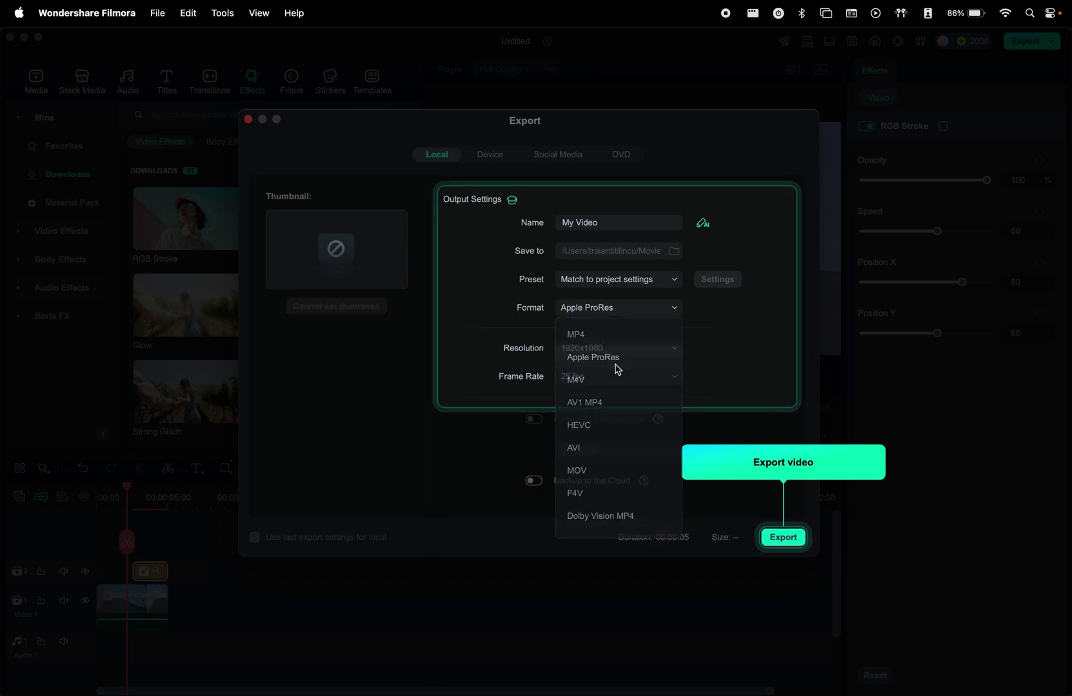
pyautogui.click(643, 349)
pyautogui.click(608, 486)
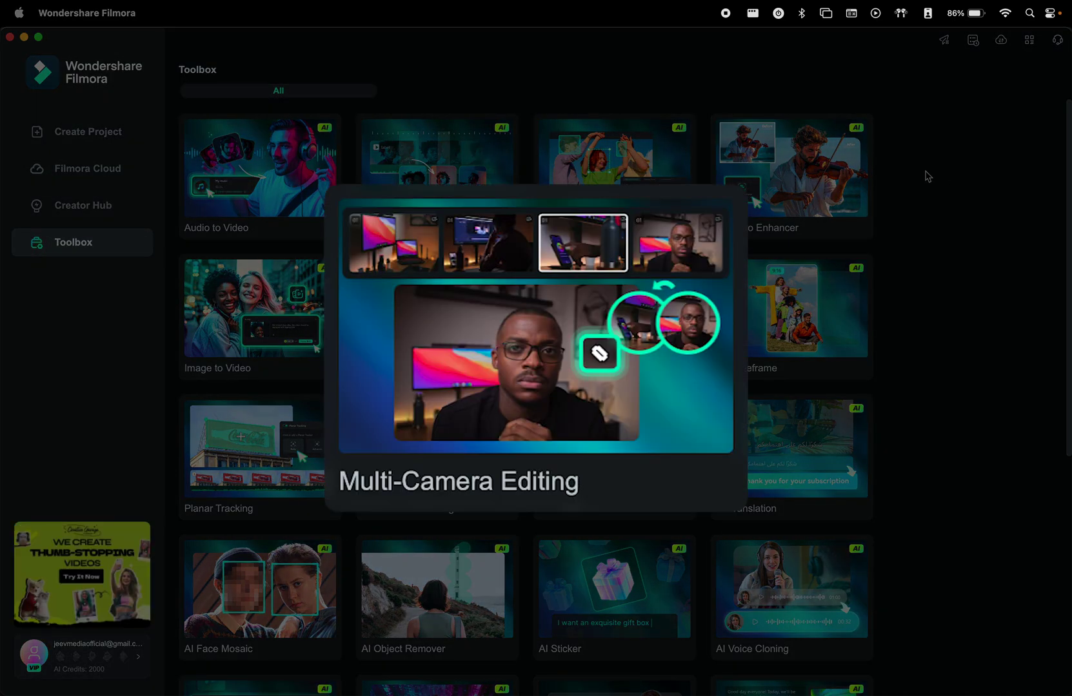
# Scroll through the Toolbox cards for tools like Planar Tracking, AI Translation and Smart Short Clips
pyautogui.scroll(-8, 896, 162)
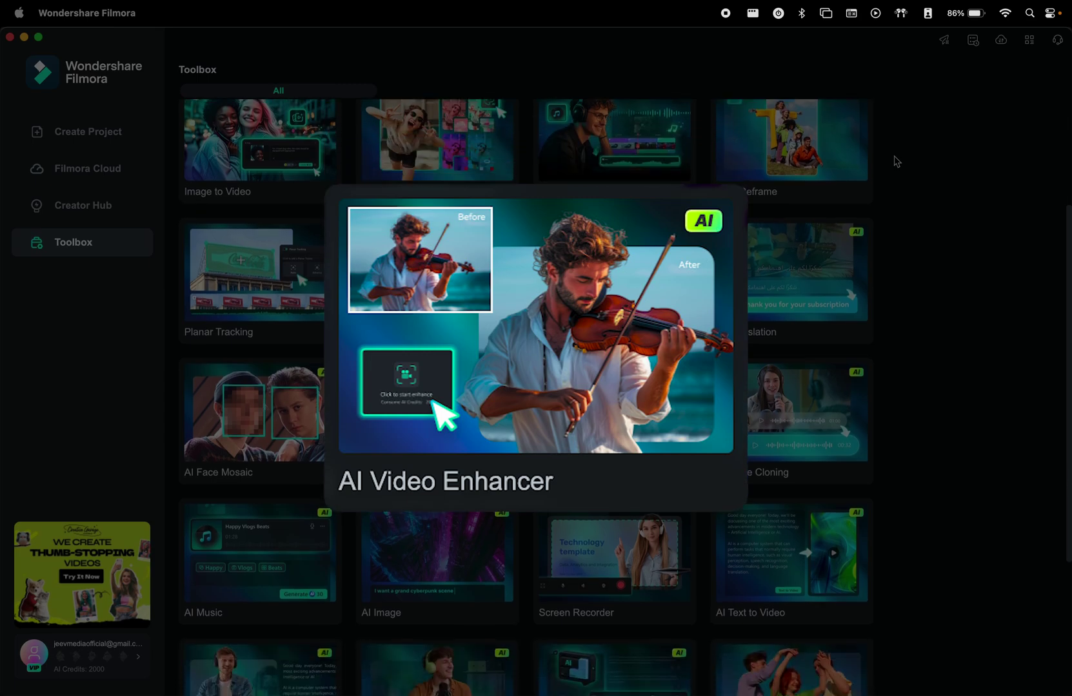
pyautogui.scroll(-4, 896, 162)
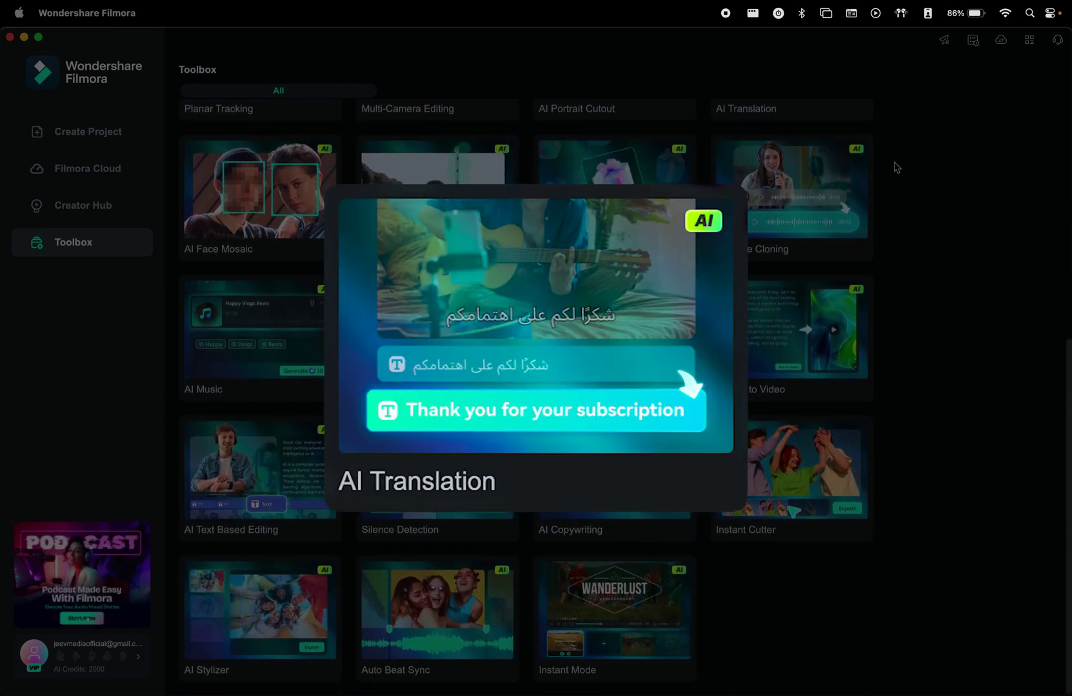
pyautogui.scroll(10, 897, 161)
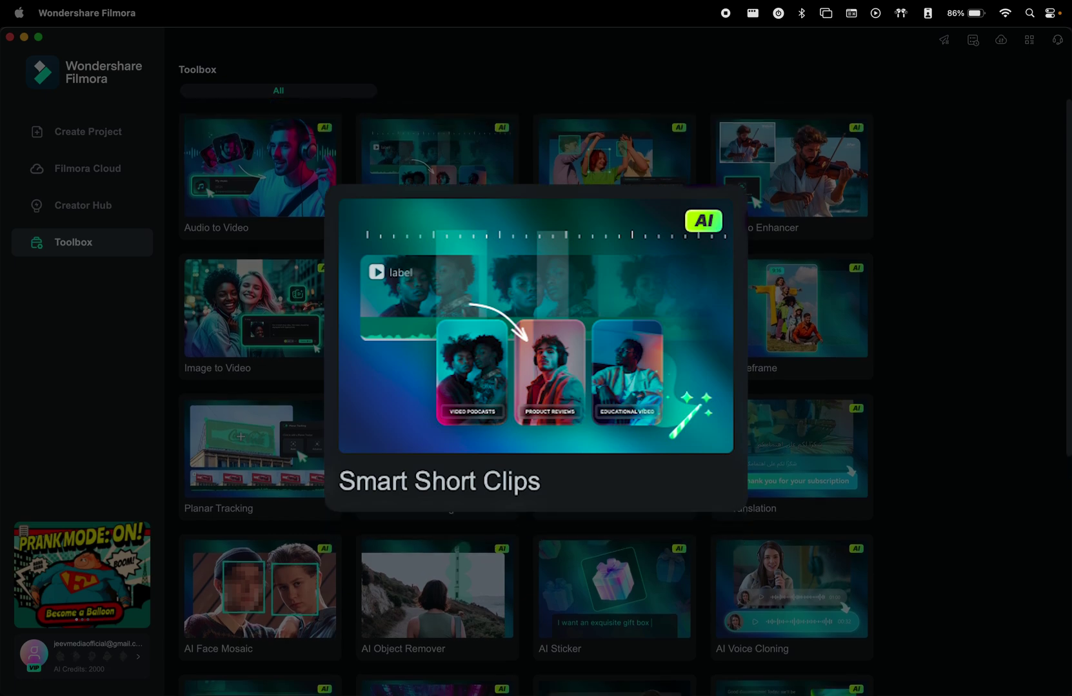
pyautogui.scroll(-3, 897, 162)
pyautogui.scroll(-8, 527, 363)
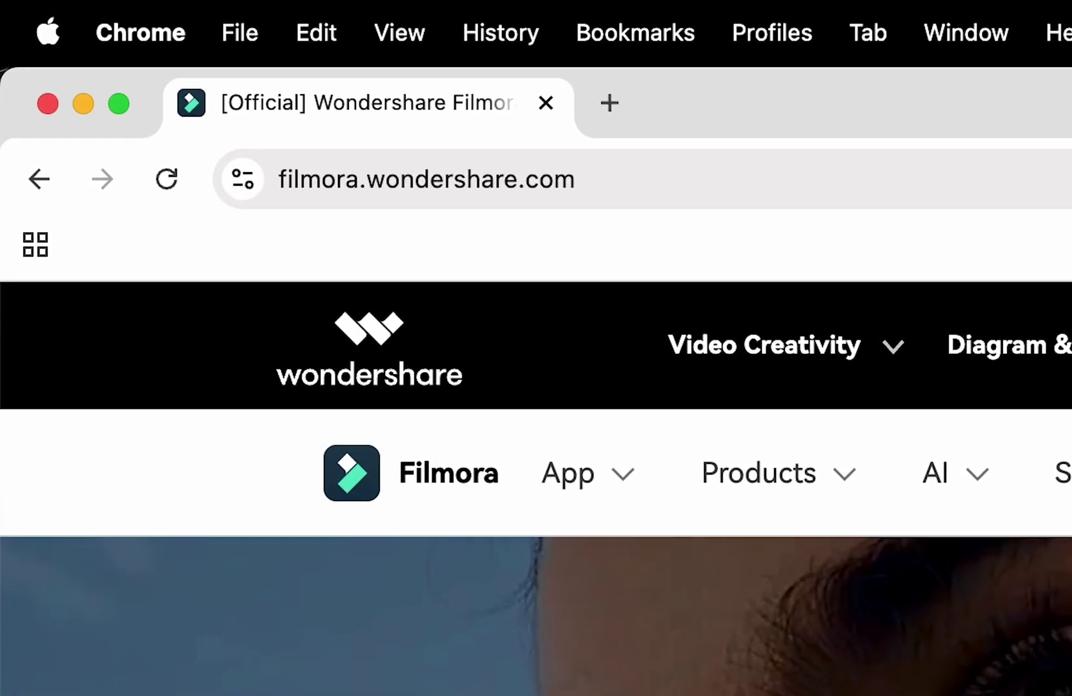
# Download the Filmora 14 installer filmora-mac_setup_full14792 from the website and save it
pyautogui.click(622, 349)
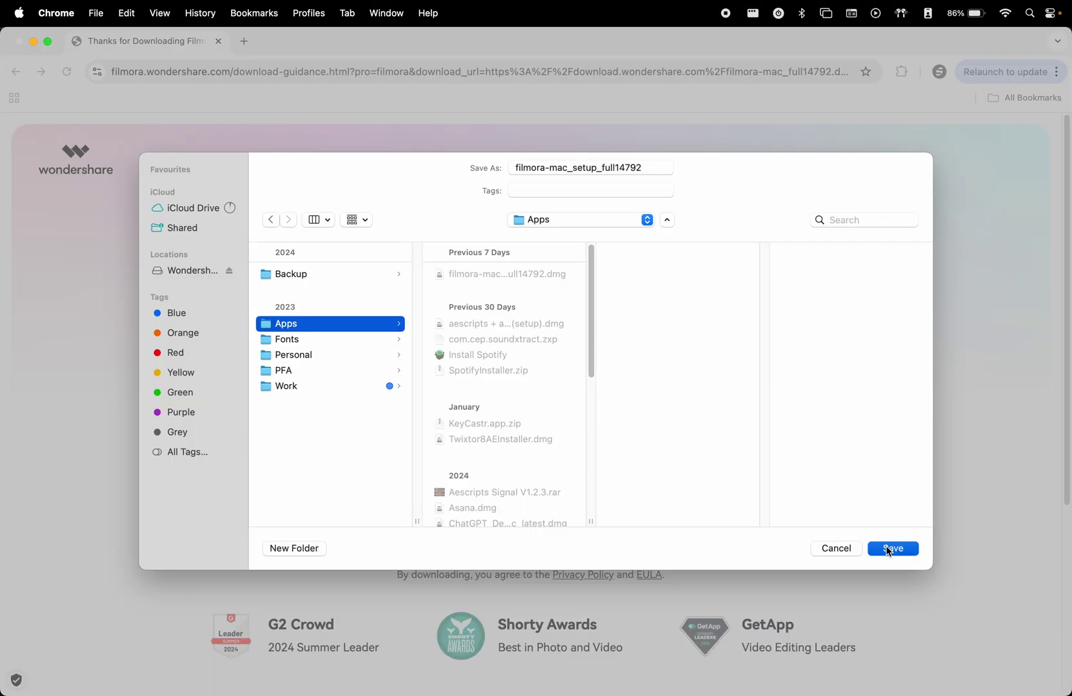
pyautogui.press('Return')
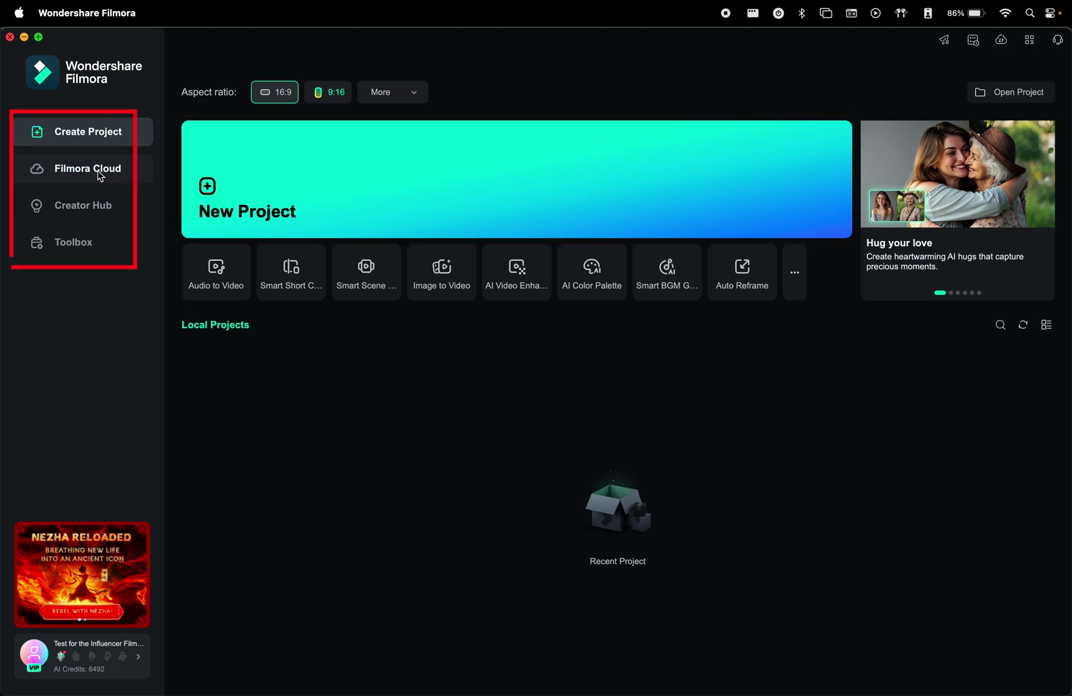
# Browse the Filmora Cloud, Creator Hub and Toolbox pages from the sidebar
pyautogui.click(97, 171)
pyautogui.click(94, 208)
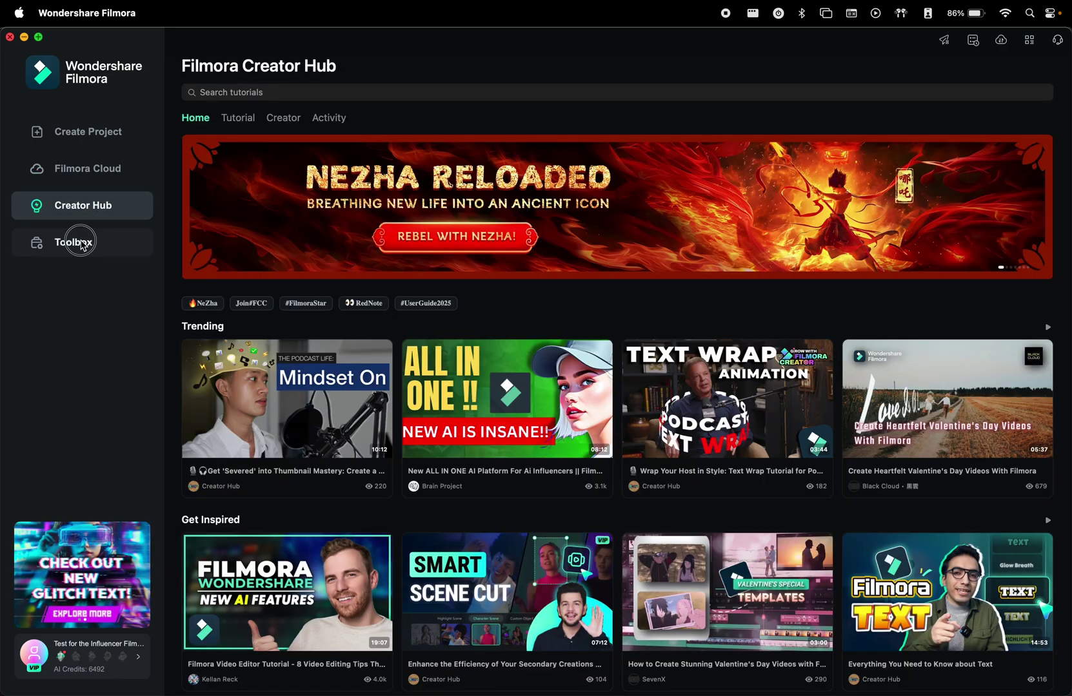
pyautogui.click(81, 244)
pyautogui.scroll(-5, 495, 227)
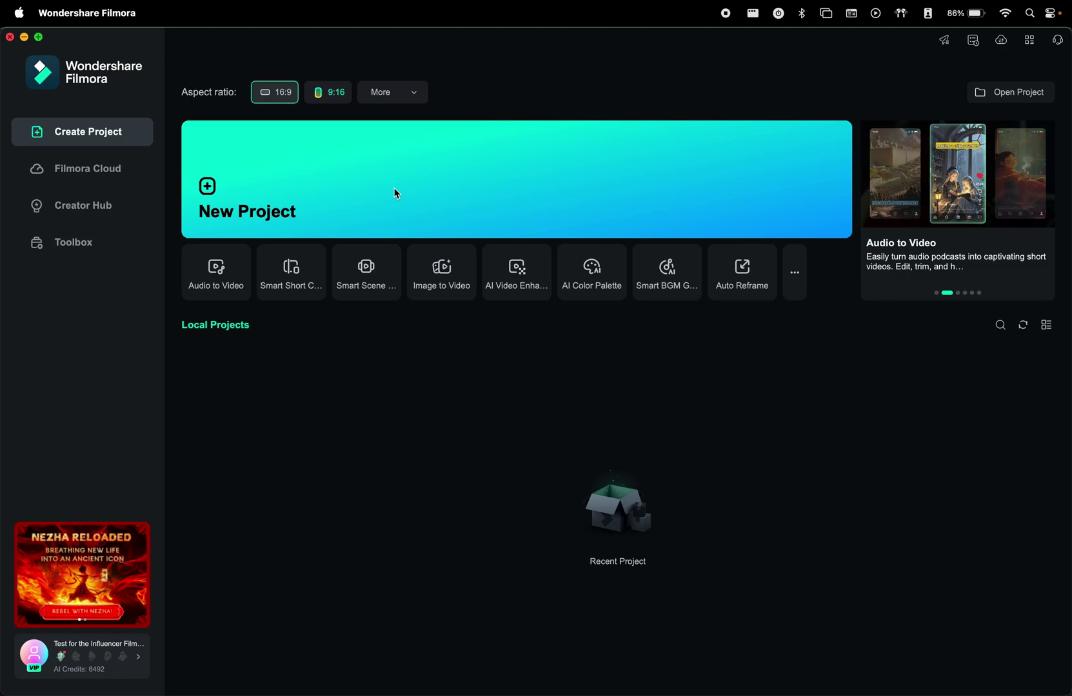
pyautogui.click(396, 193)
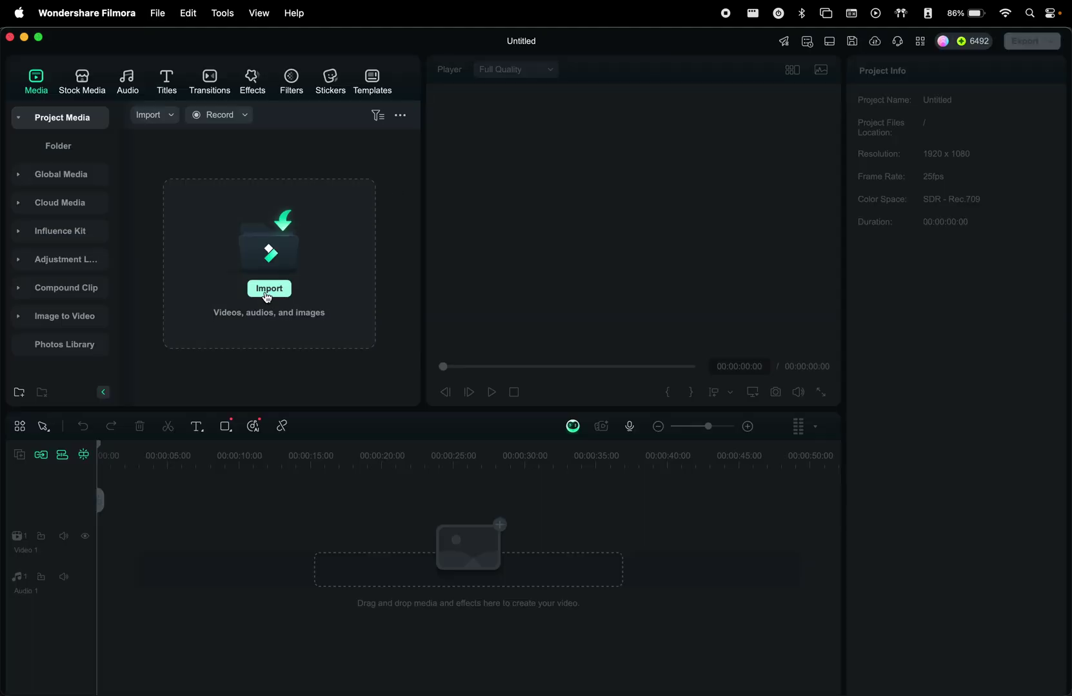
pyautogui.click(84, 83)
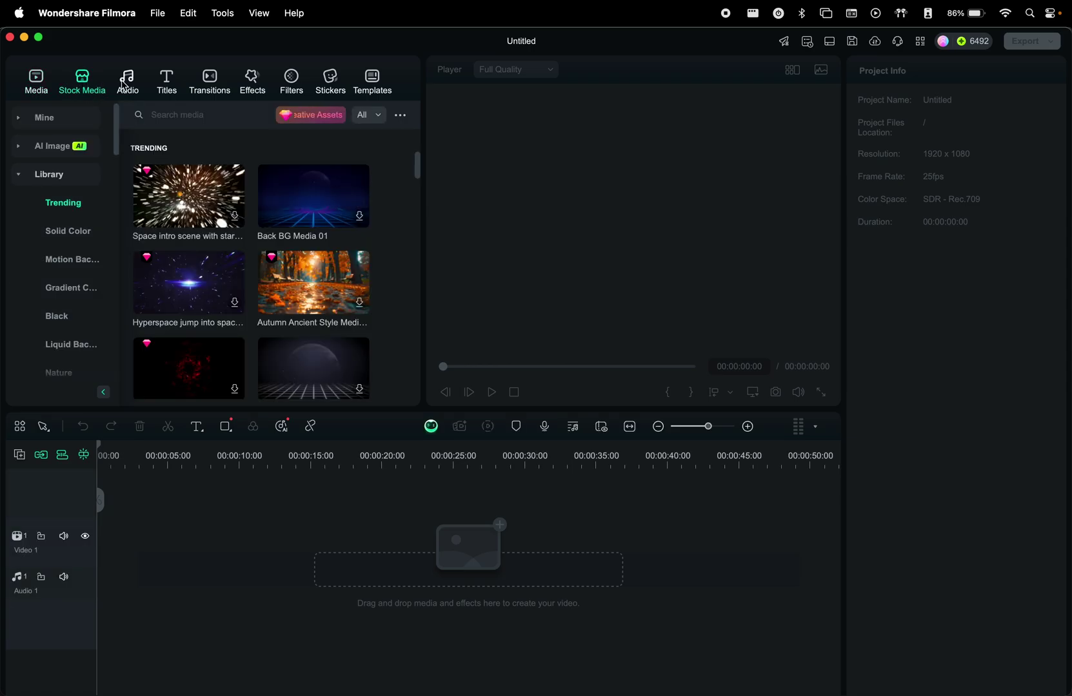
pyautogui.click(127, 83)
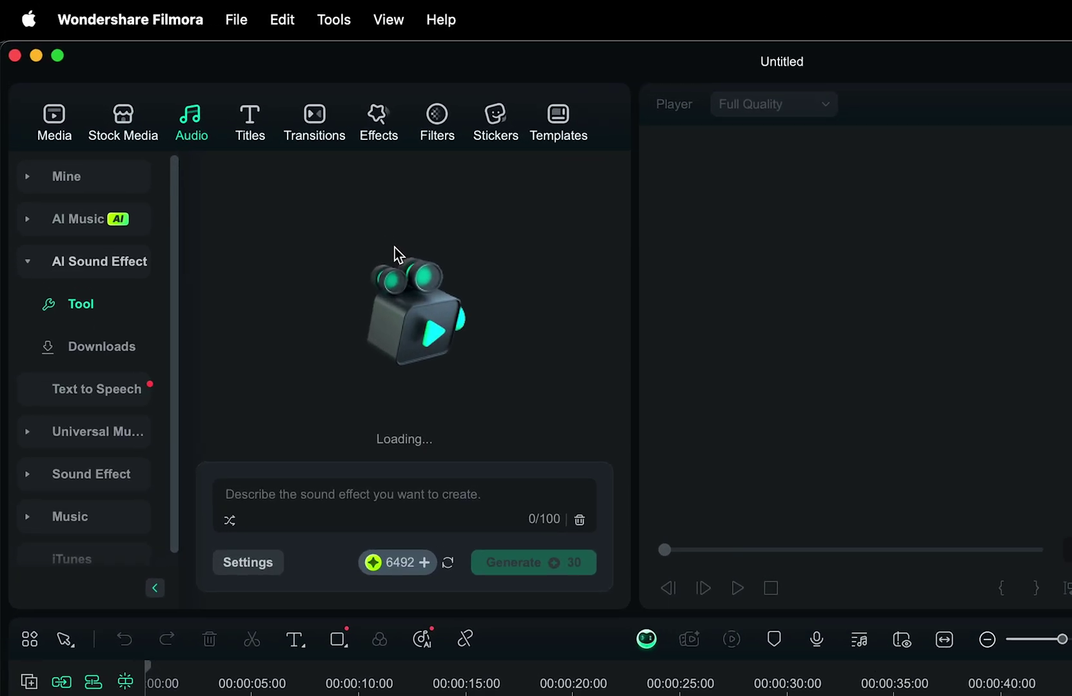
pyautogui.scroll(5, 549, 291)
pyautogui.click(252, 121)
pyautogui.click(320, 123)
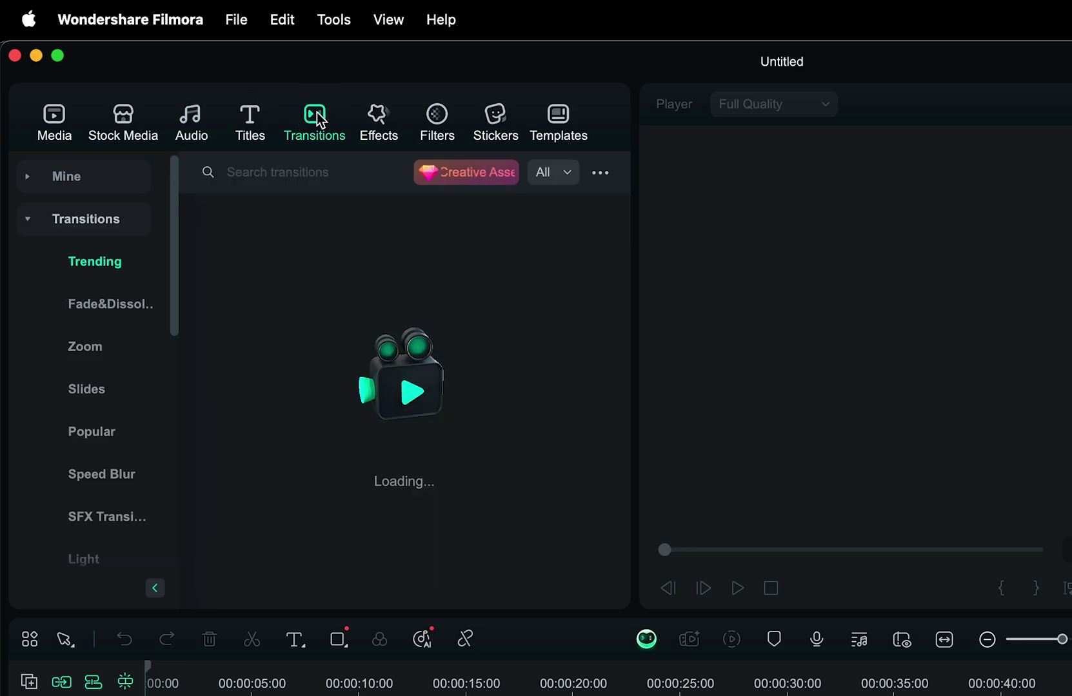
pyautogui.click(378, 117)
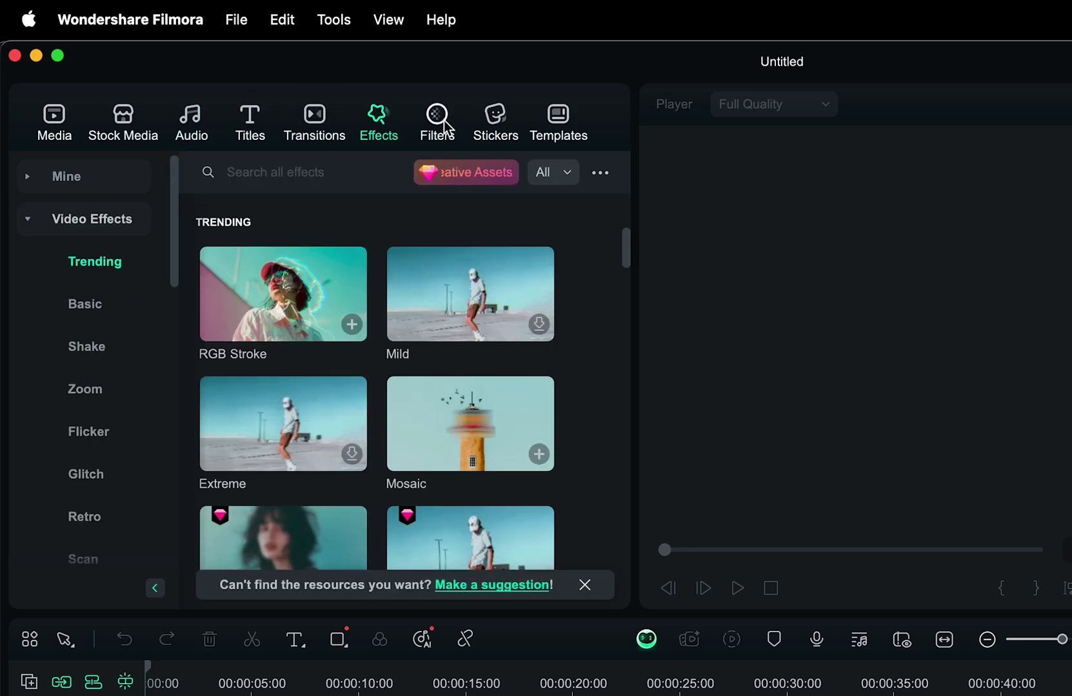
pyautogui.click(56, 124)
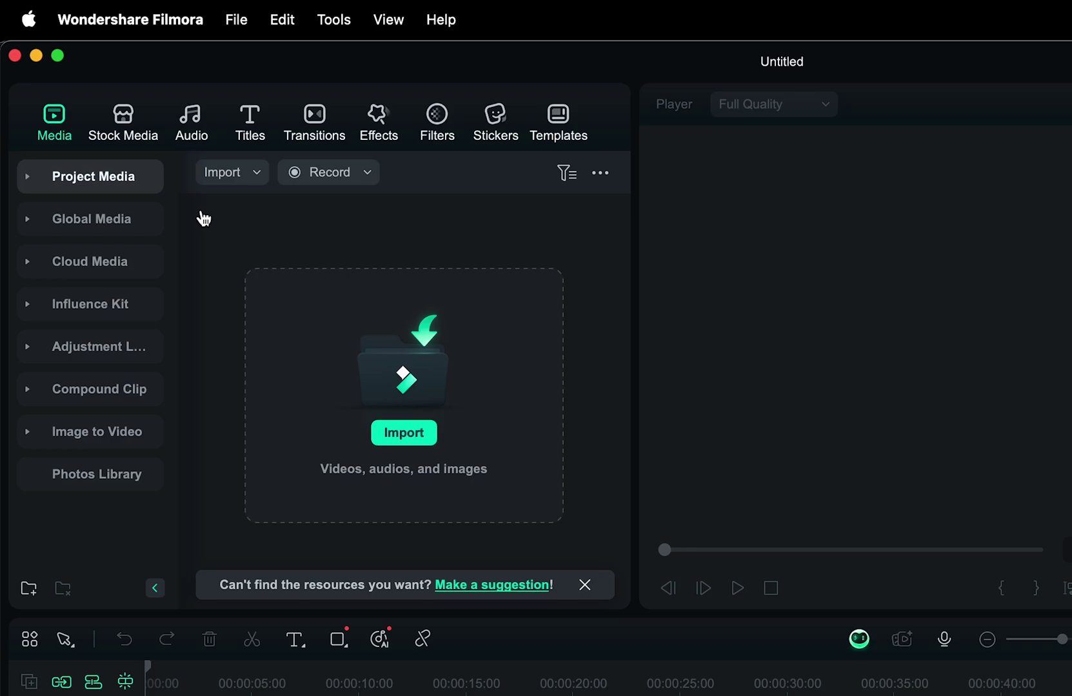
# Import Camera A onto Video 1, keeping the project at 1920 x 1080 25fps
pyautogui.click(398, 434)
pyautogui.moveTo(484, 358); pyautogui.dragTo(358, 695)
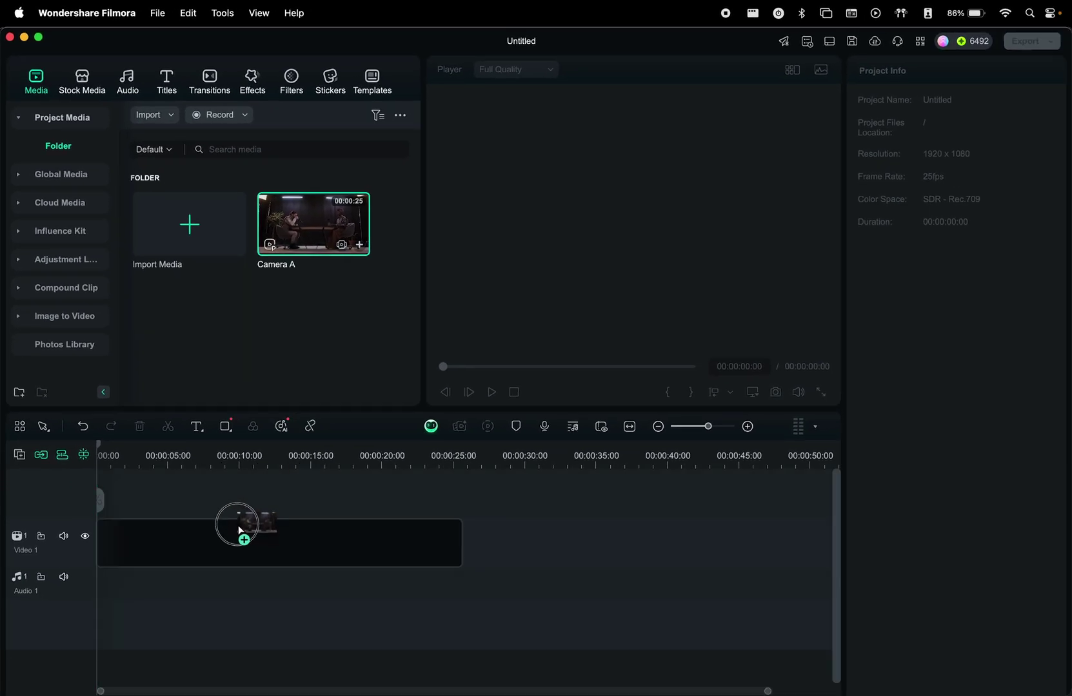
pyautogui.moveTo(238, 530); pyautogui.dragTo(238, 530)
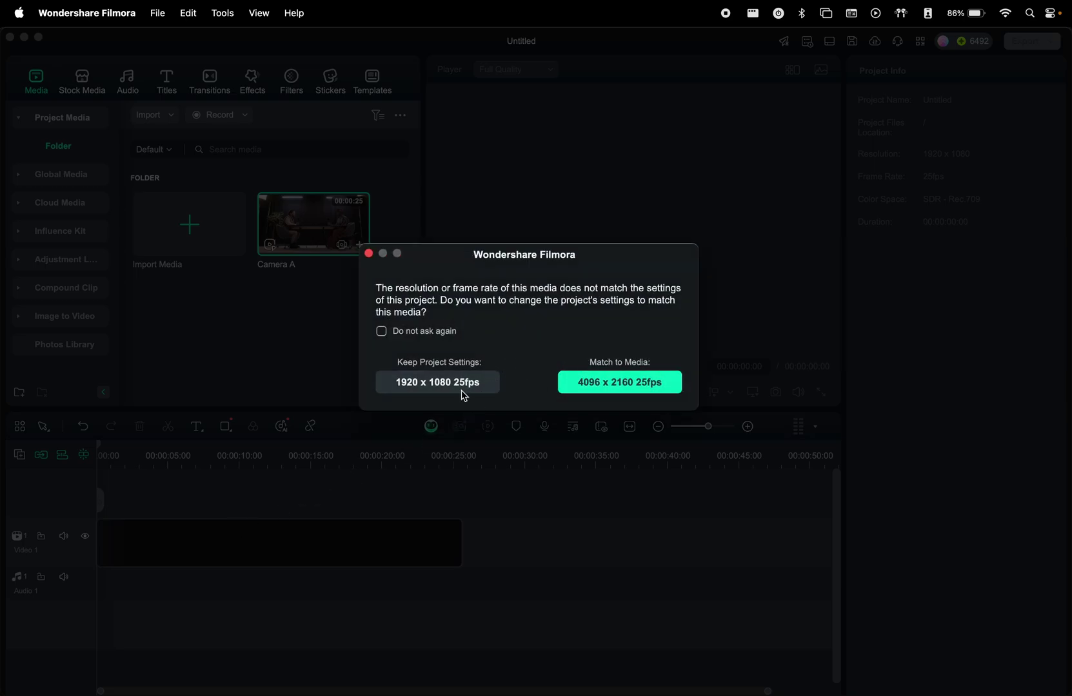
pyautogui.click(426, 383)
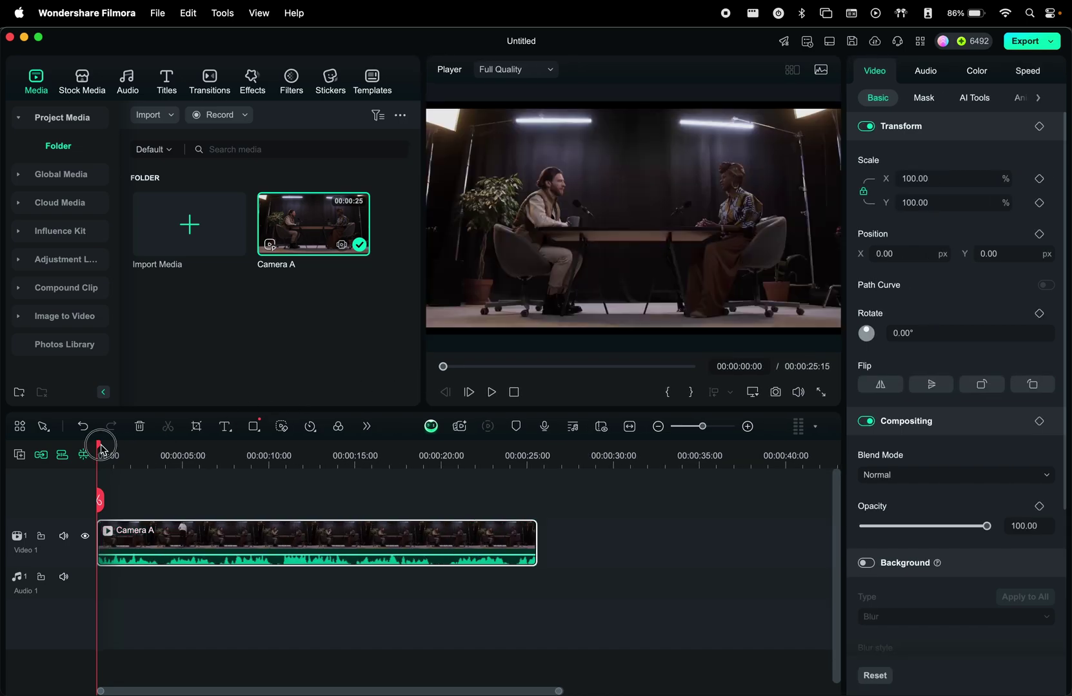
# Preview a later moment of Camera A and check its Audio, Color and Speed settings
pyautogui.moveTo(101, 445); pyautogui.dragTo(374, 462)
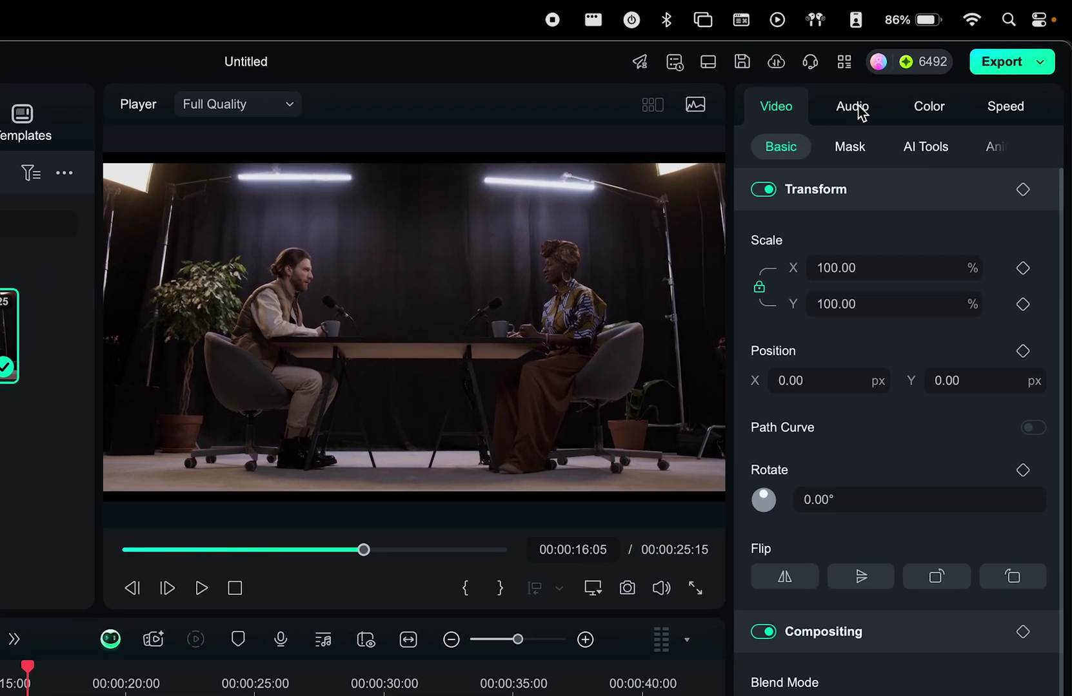
pyautogui.click(853, 108)
pyautogui.click(926, 108)
pyautogui.click(1006, 108)
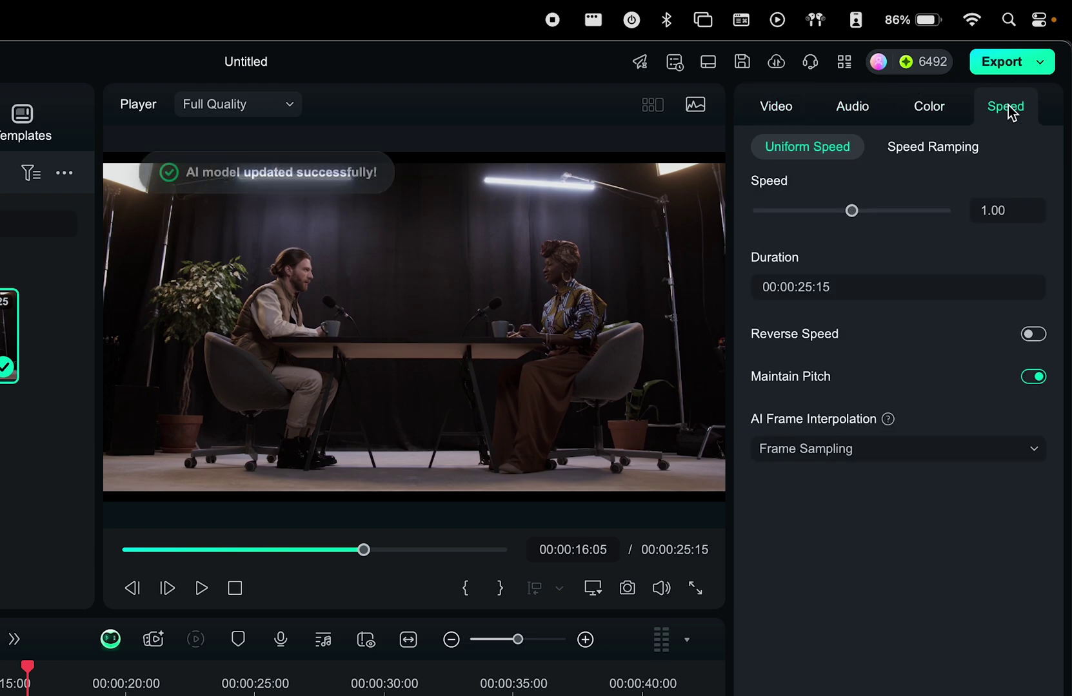
# Open the Device export option, view its target device list, and close without exporting
pyautogui.click(1040, 61)
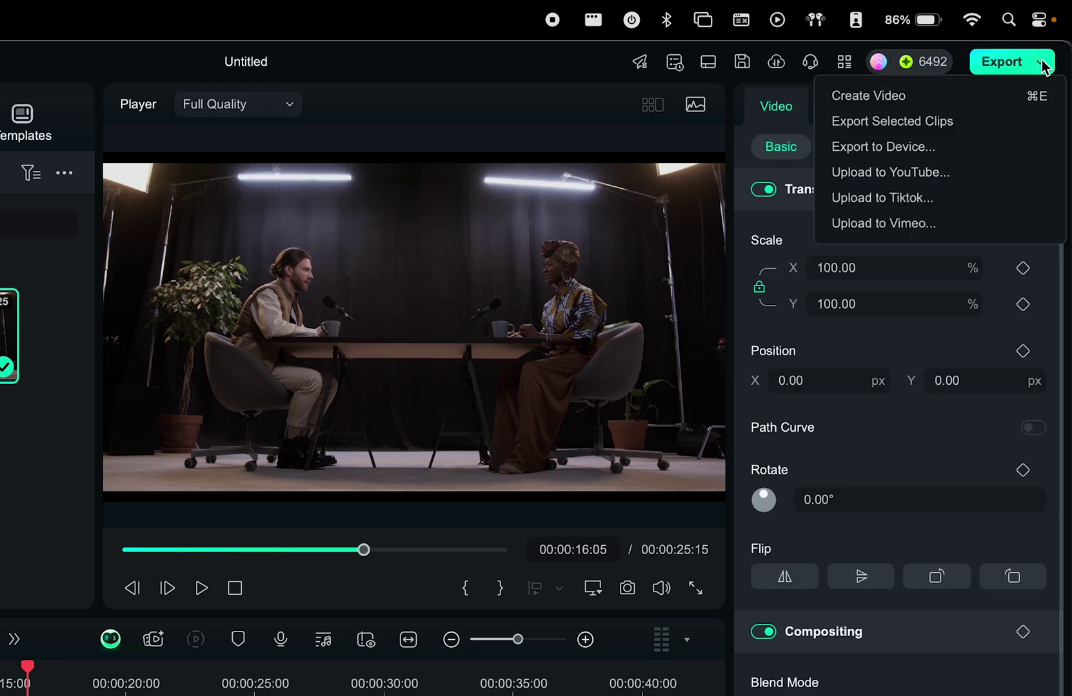
pyautogui.click(933, 148)
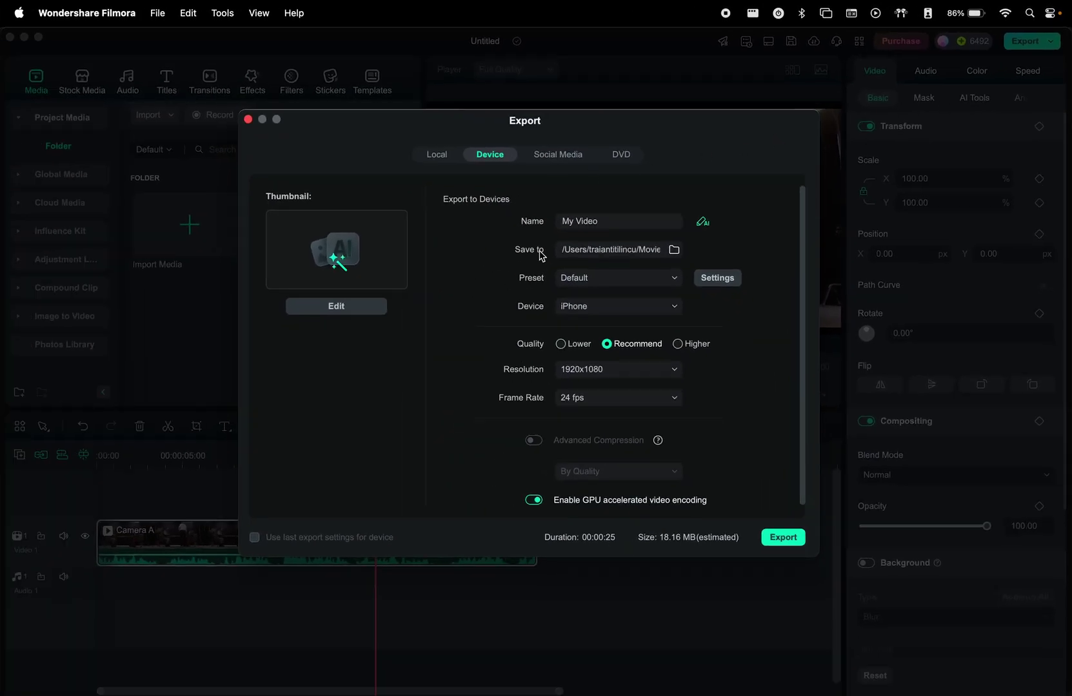
pyautogui.click(601, 307)
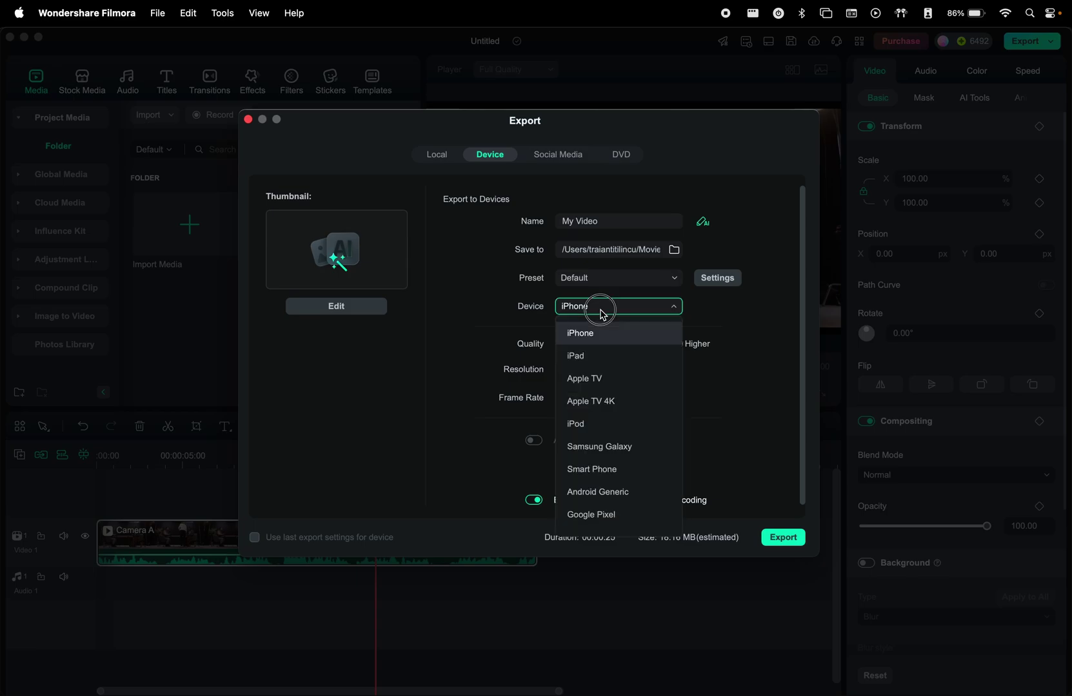
pyautogui.press('Escape')
pyautogui.press('Escape')
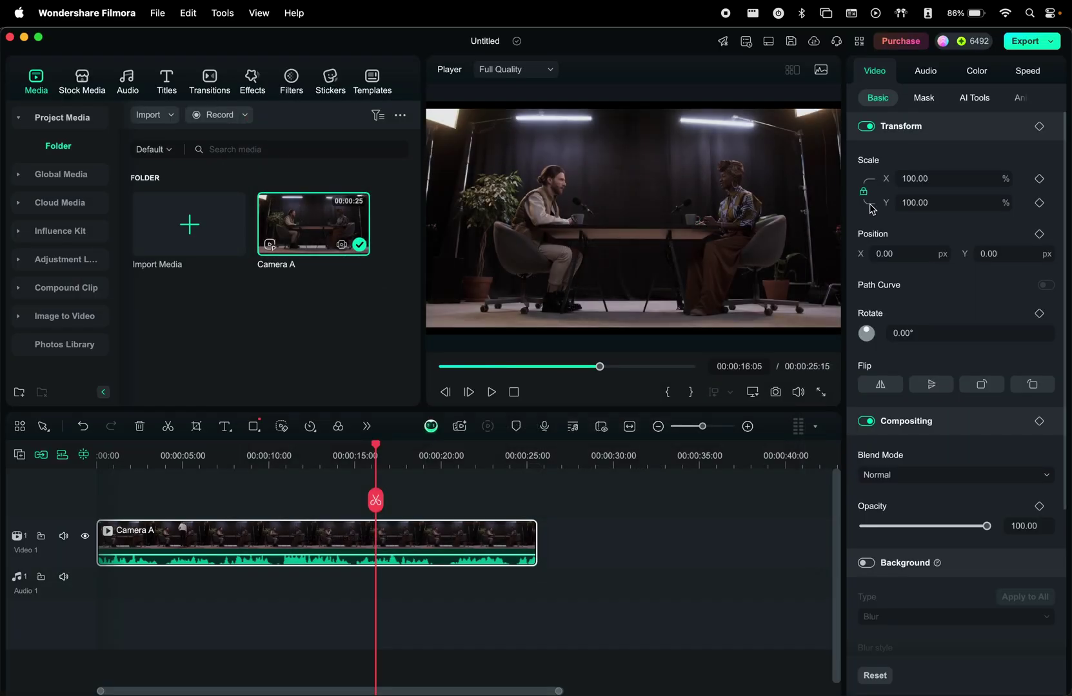
# Browse the Camera A clip's Mask, Basic, AI Tools and Animation property tabs
pyautogui.scroll(-5, 932, 169)
pyautogui.scroll(5, 932, 169)
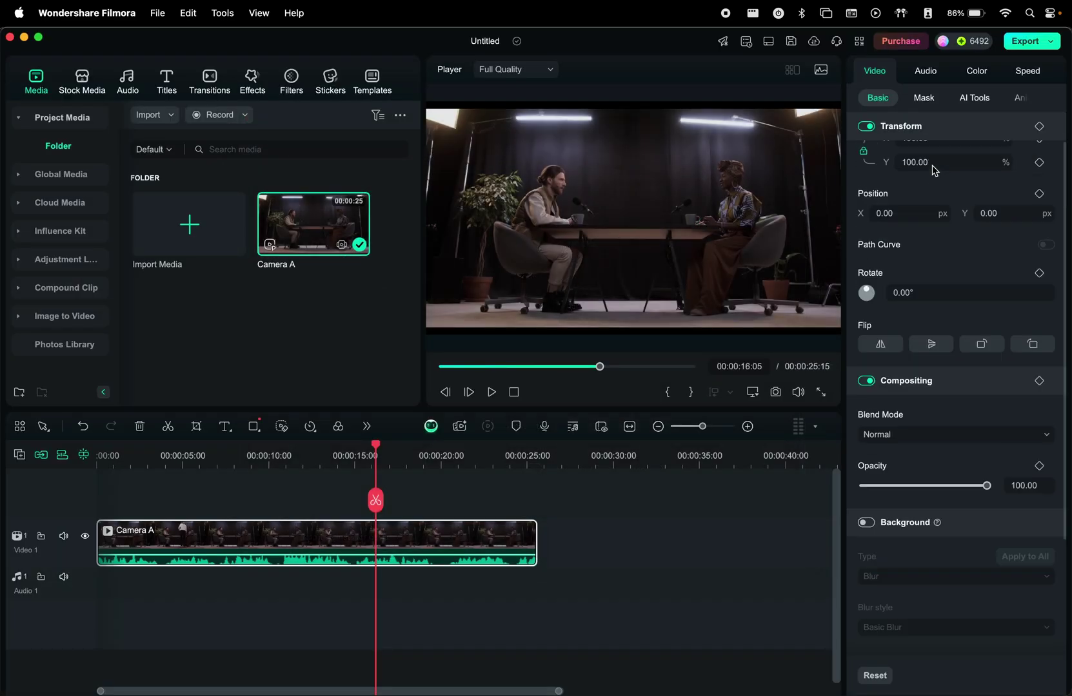
pyautogui.click(923, 98)
pyautogui.click(891, 101)
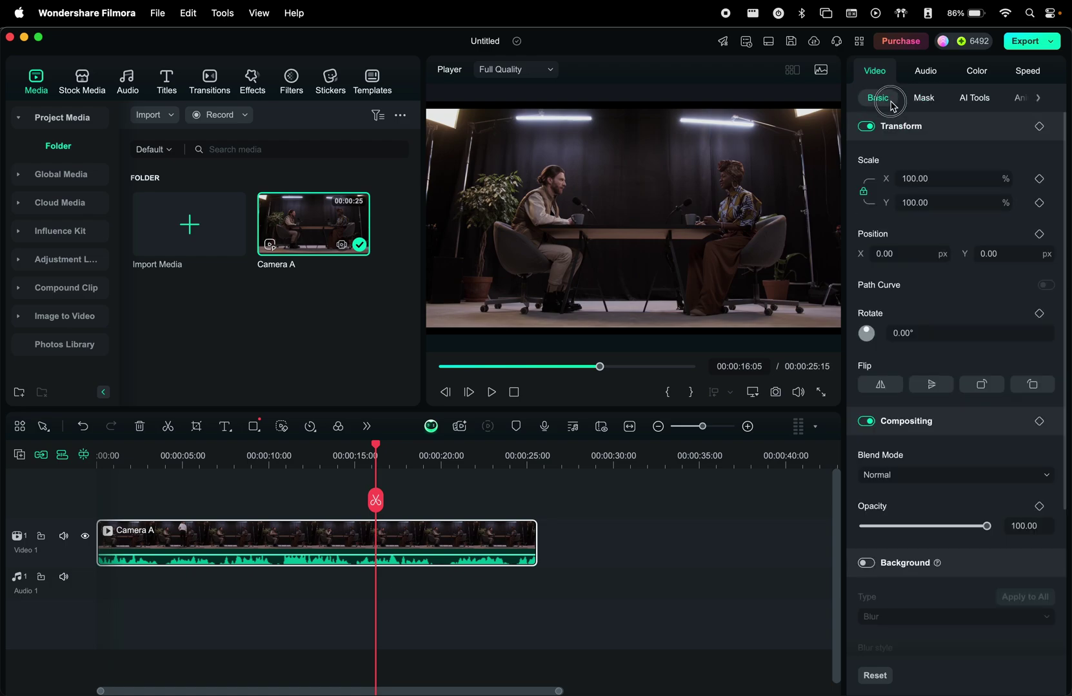
pyautogui.click(995, 103)
pyautogui.click(1020, 98)
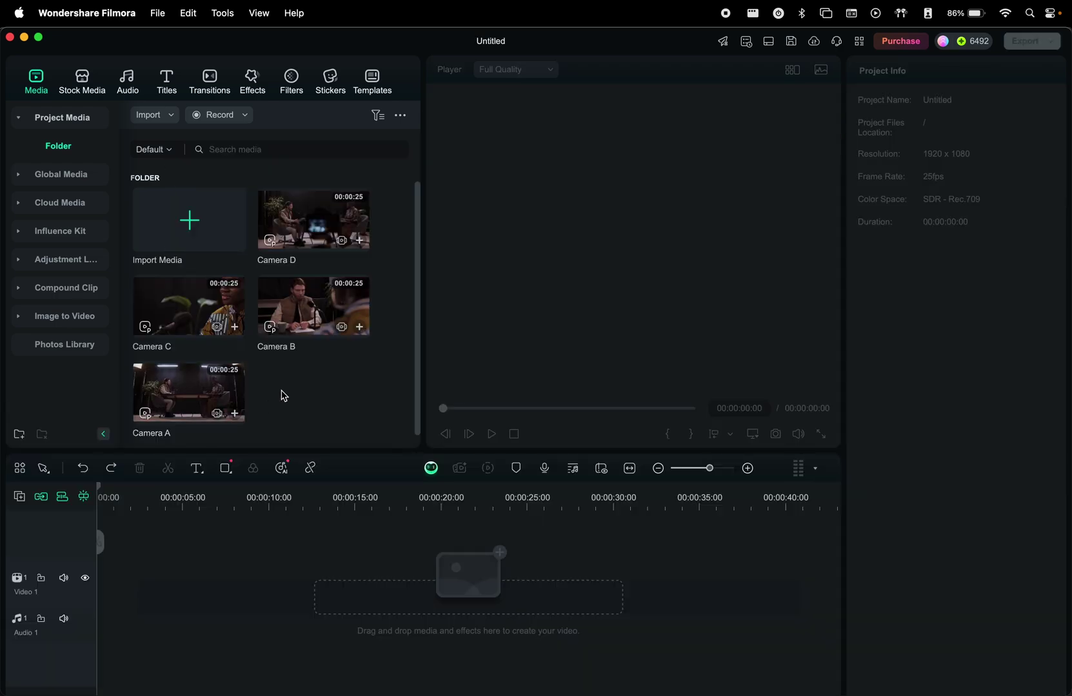
# Combine Camera A through D into an audio-synced multi-camera clip
pyautogui.click(176, 386)
pyautogui.keyDown('super'); pyautogui.click(310, 303); pyautogui.keyUp('super')
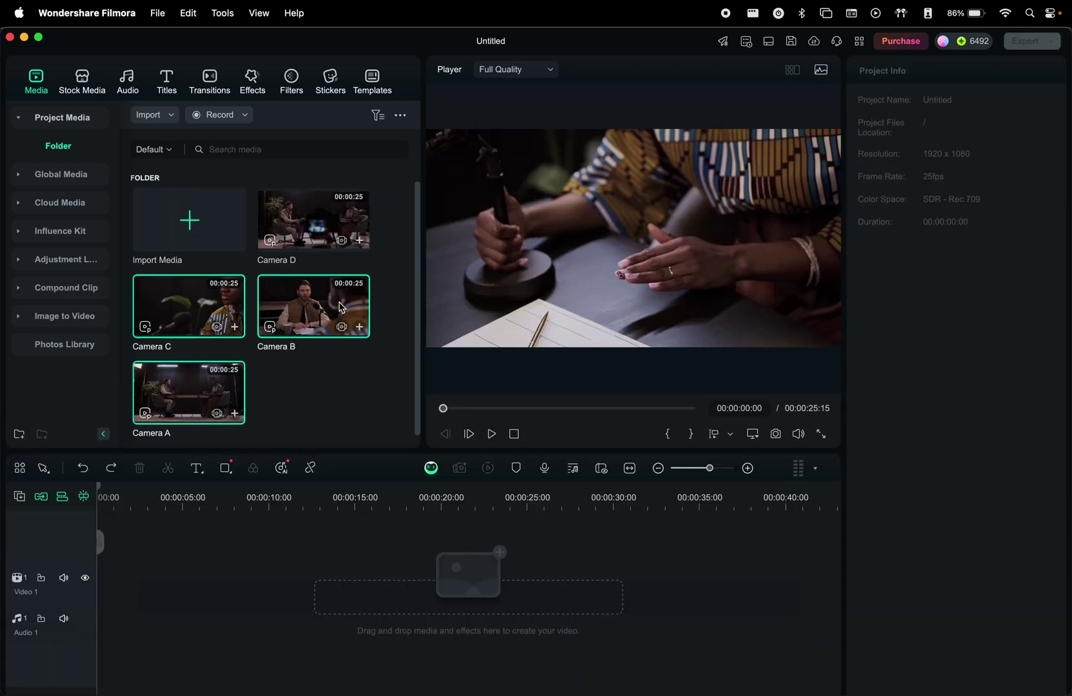
pyautogui.keyDown('super'); pyautogui.click(328, 228); pyautogui.keyUp('super')
pyautogui.rightClick(326, 227)
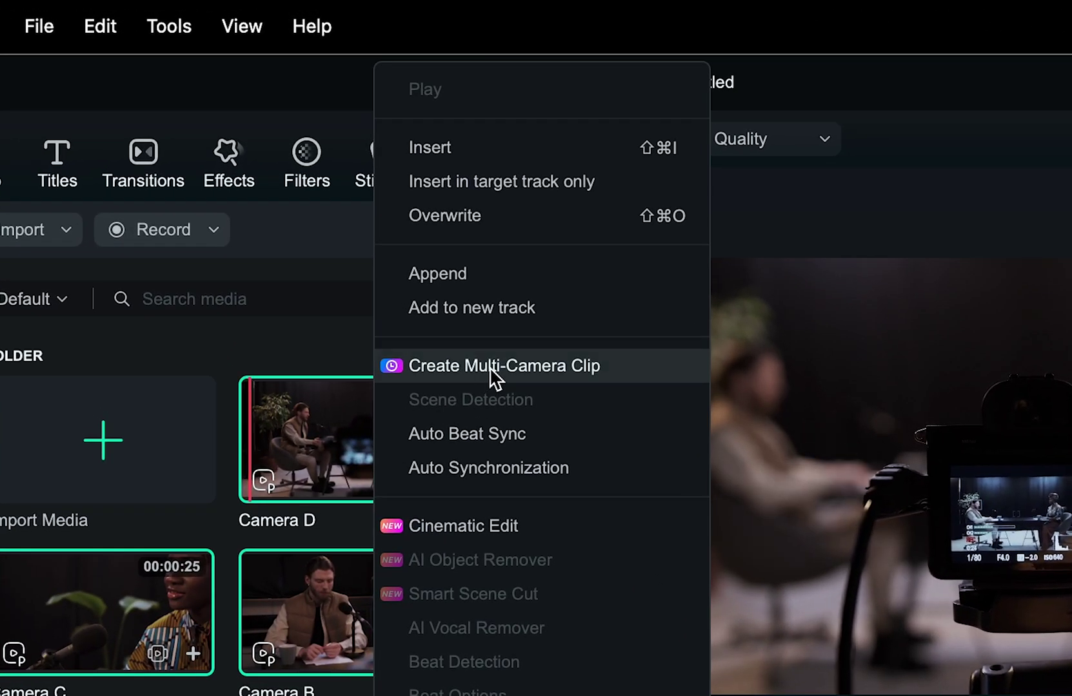
pyautogui.click(492, 371)
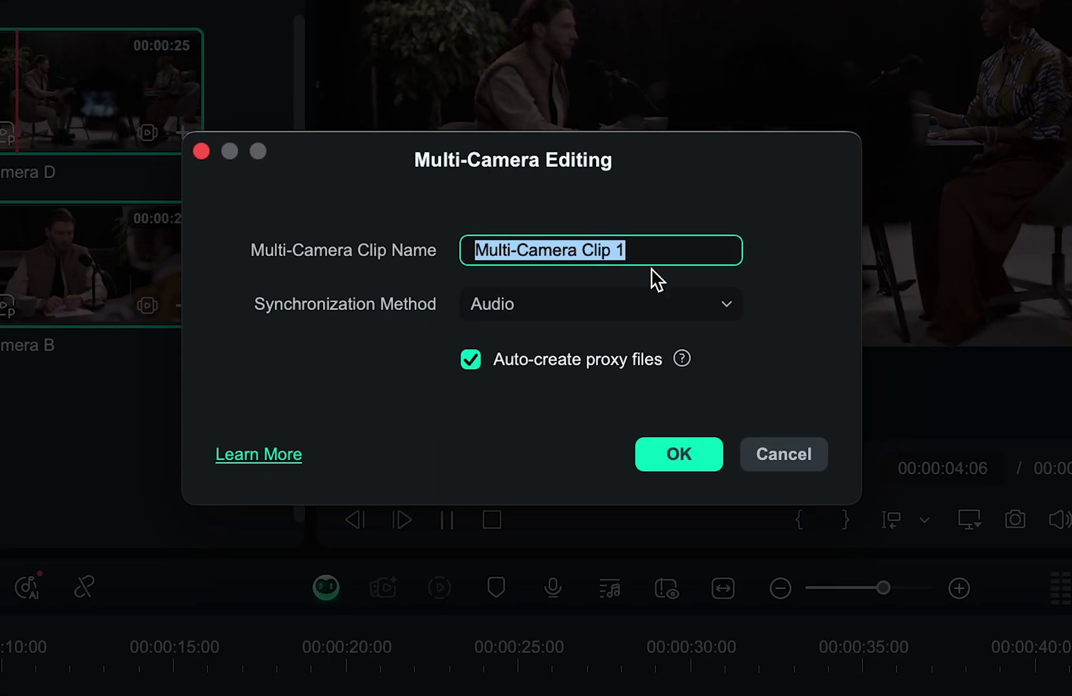
pyautogui.click(679, 455)
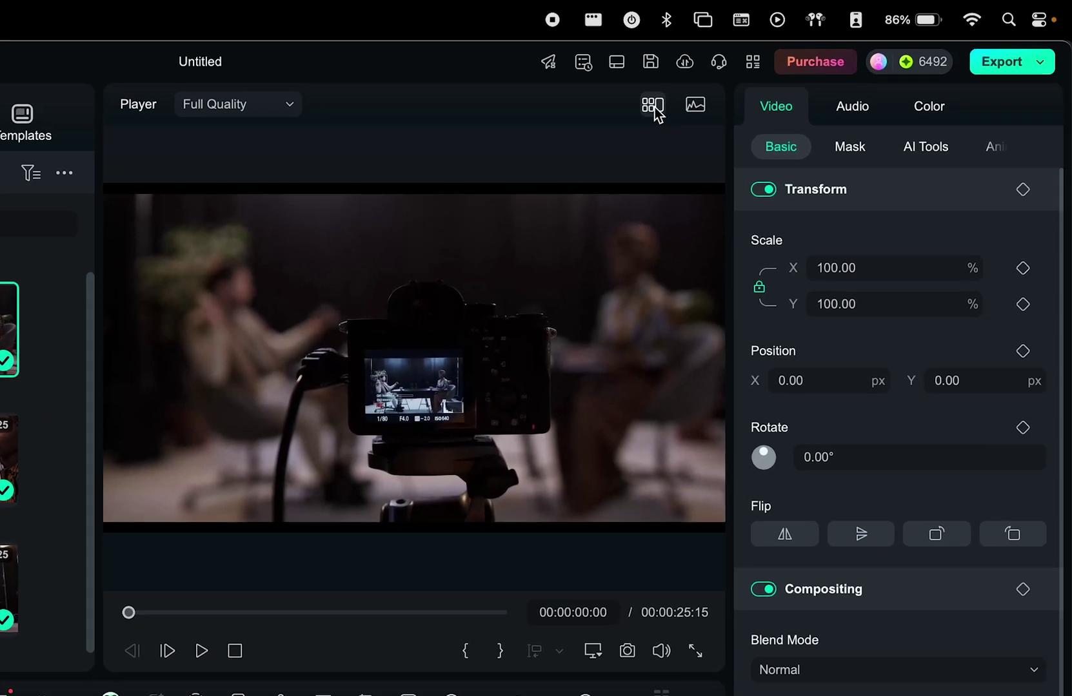
# In the four-angle grid, cut to camera 1's wide shot, then camera 3's close-up
pyautogui.click(652, 107)
pyautogui.click(492, 263)
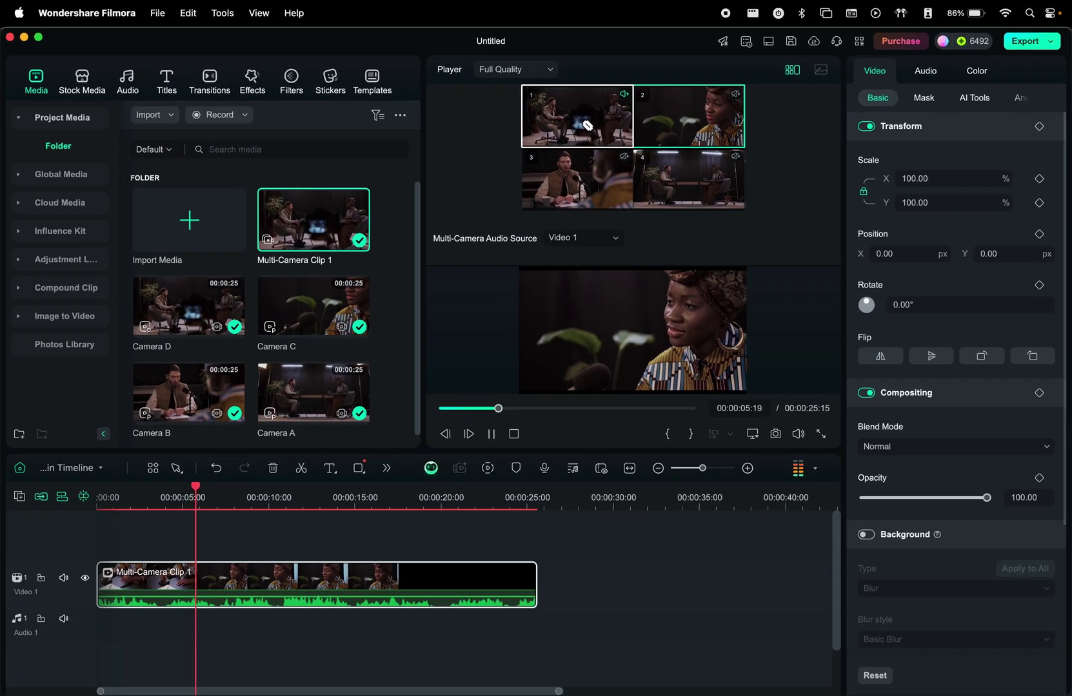
pyautogui.click(587, 125)
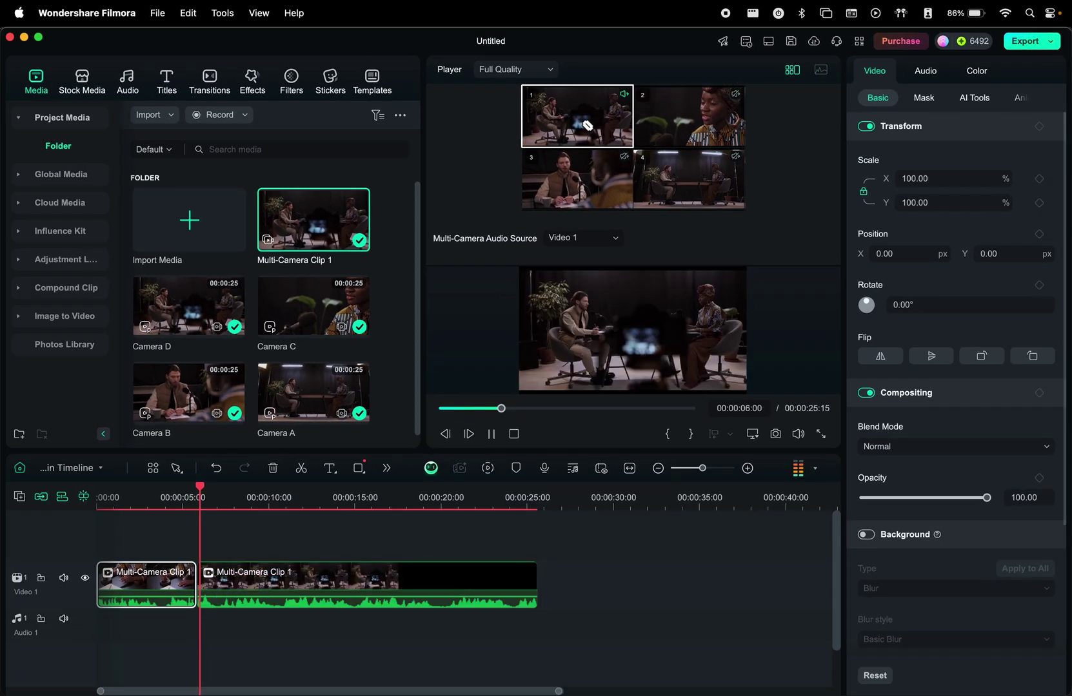
pyautogui.click(587, 180)
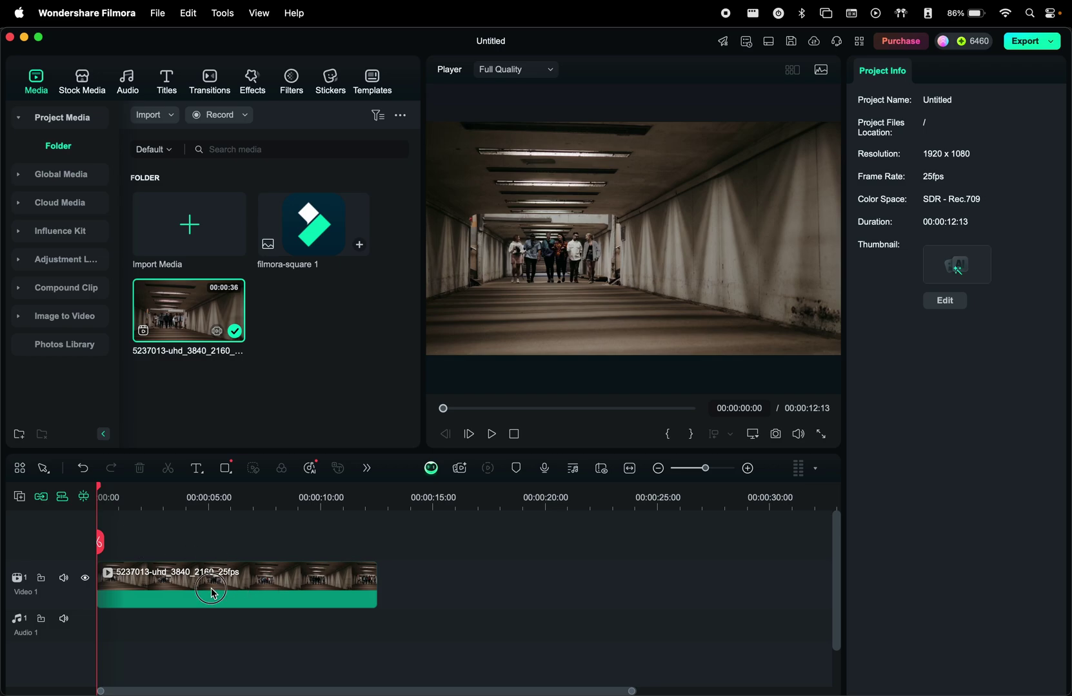
# Turn on Auto planar tracking for the tunnel clip and fit the box to the right wall
pyautogui.click(213, 592)
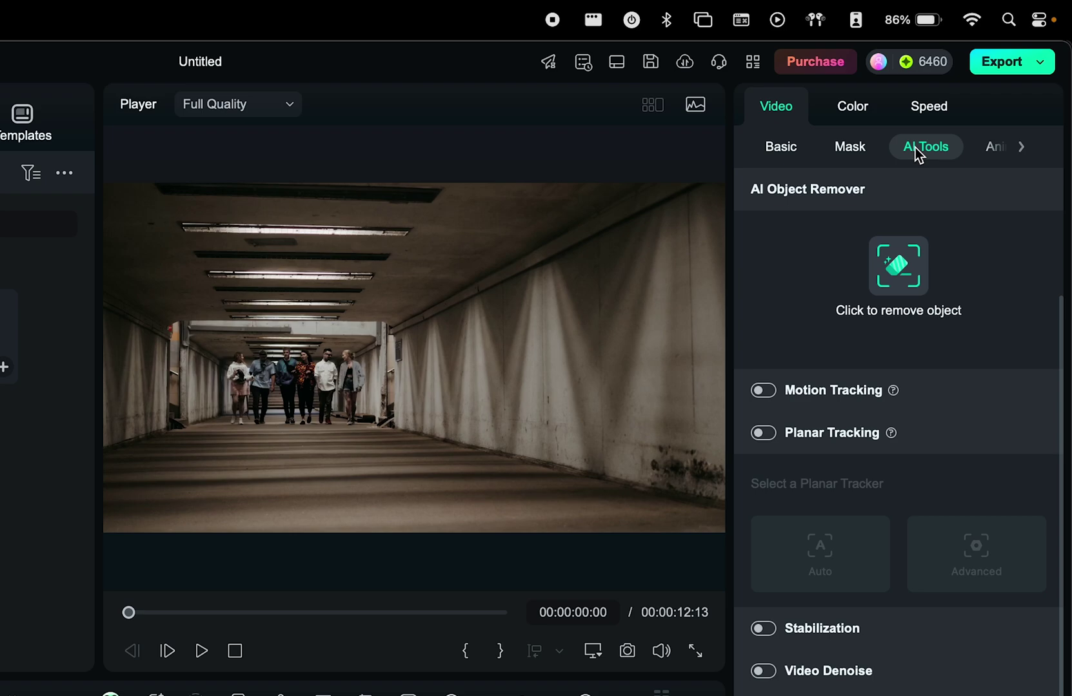
pyautogui.click(764, 433)
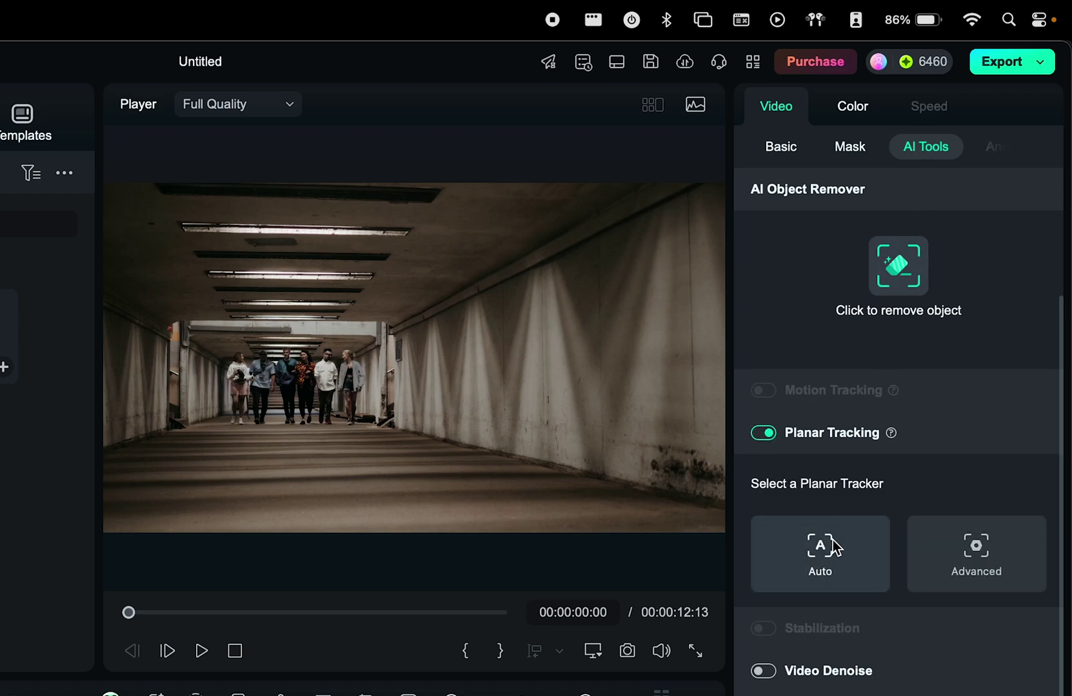
pyautogui.click(863, 567)
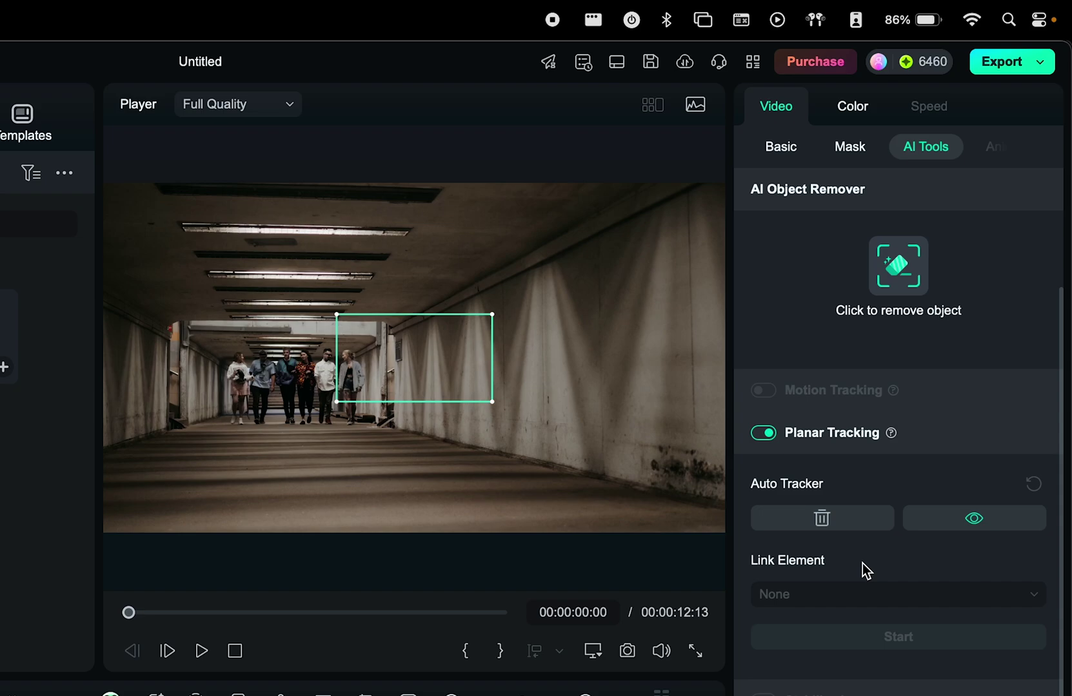
pyautogui.moveTo(413, 353); pyautogui.dragTo(495, 350)
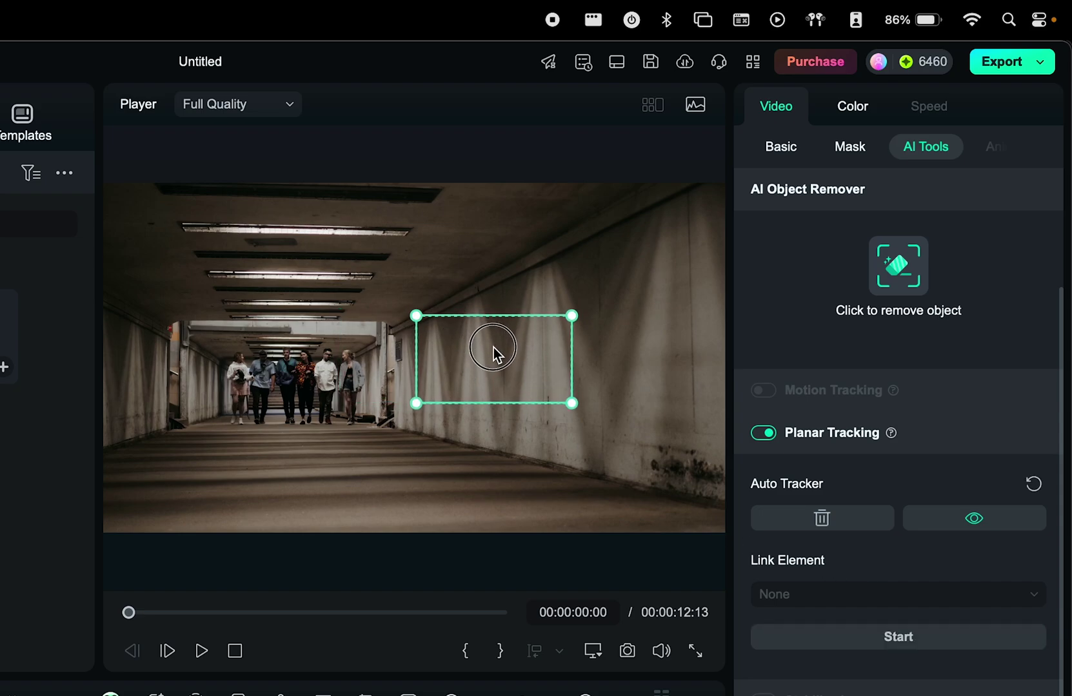
pyautogui.moveTo(416, 398); pyautogui.dragTo(416, 435)
pyautogui.moveTo(572, 398); pyautogui.dragTo(570, 466)
pyautogui.moveTo(572, 319); pyautogui.dragTo(570, 253)
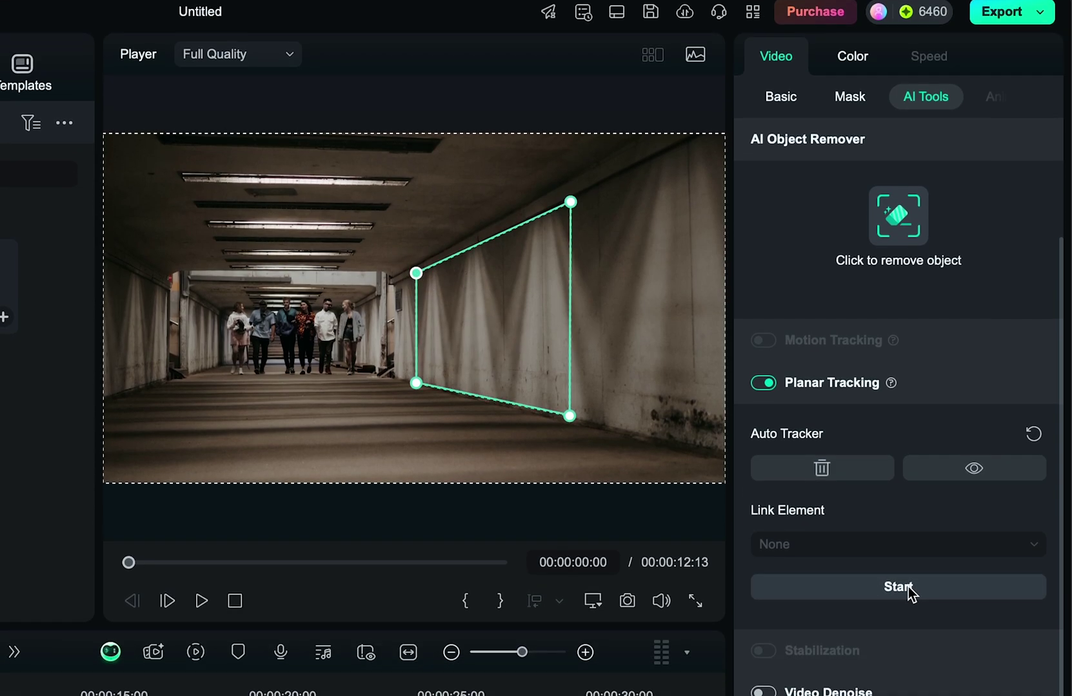
# Track the wall through the clip, link the filmora-square 1 logo to it, and play back
pyautogui.click(909, 588)
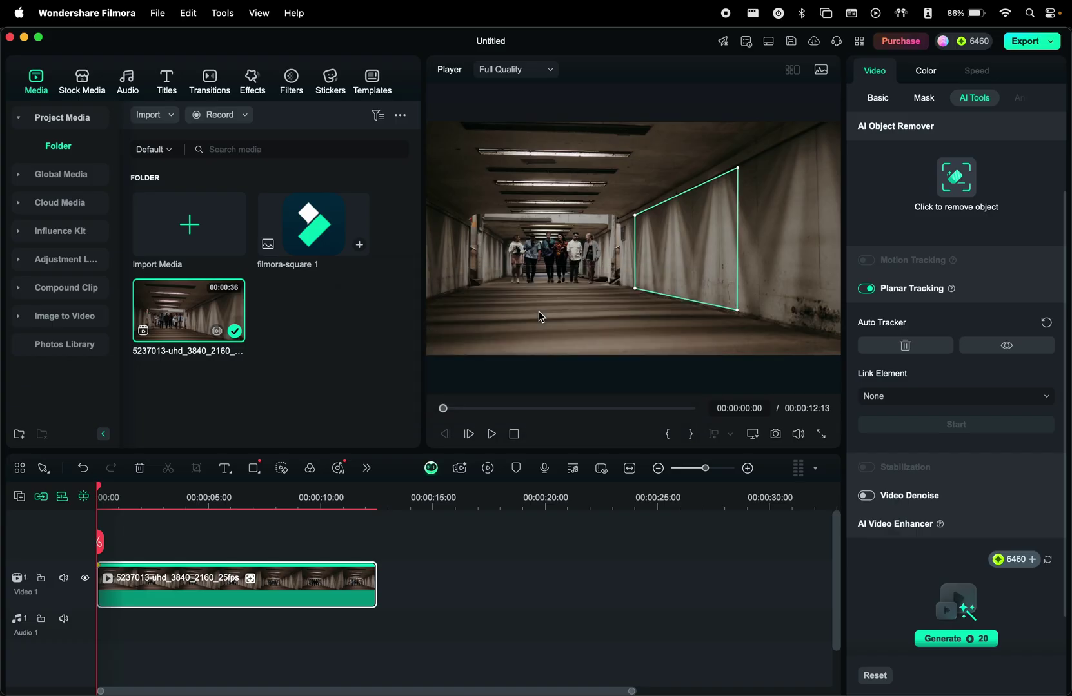
pyautogui.moveTo(540, 317); pyautogui.dragTo(769, 408)
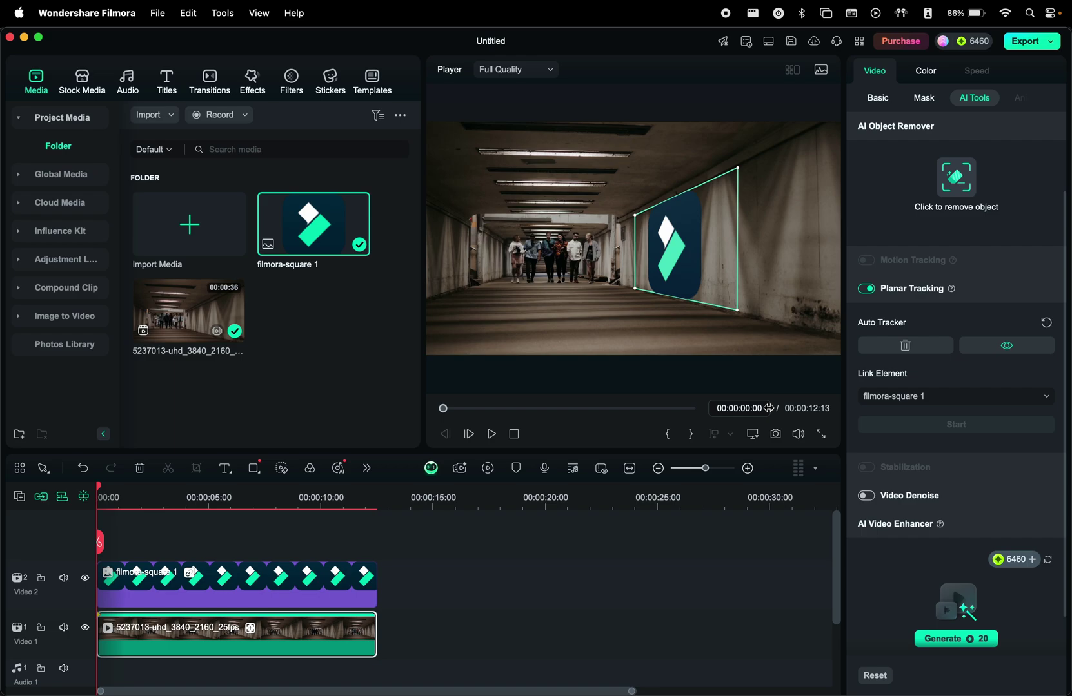
pyautogui.press('space')
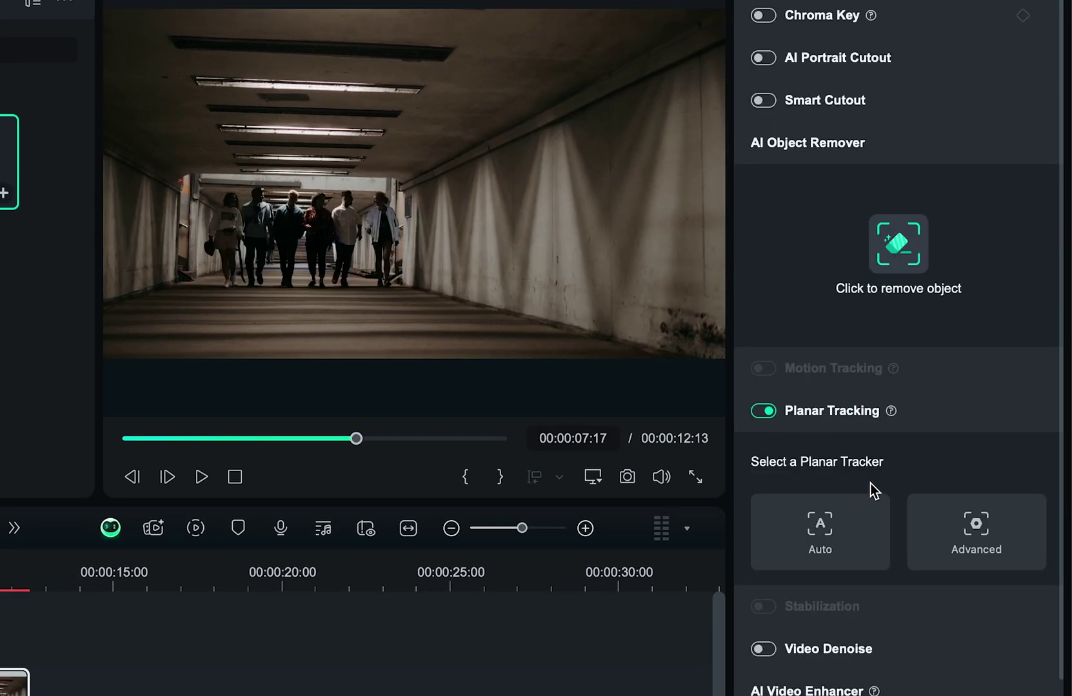
# Switch to an Advanced planar tracker at Default accuracy and analyze forward
pyautogui.click(965, 526)
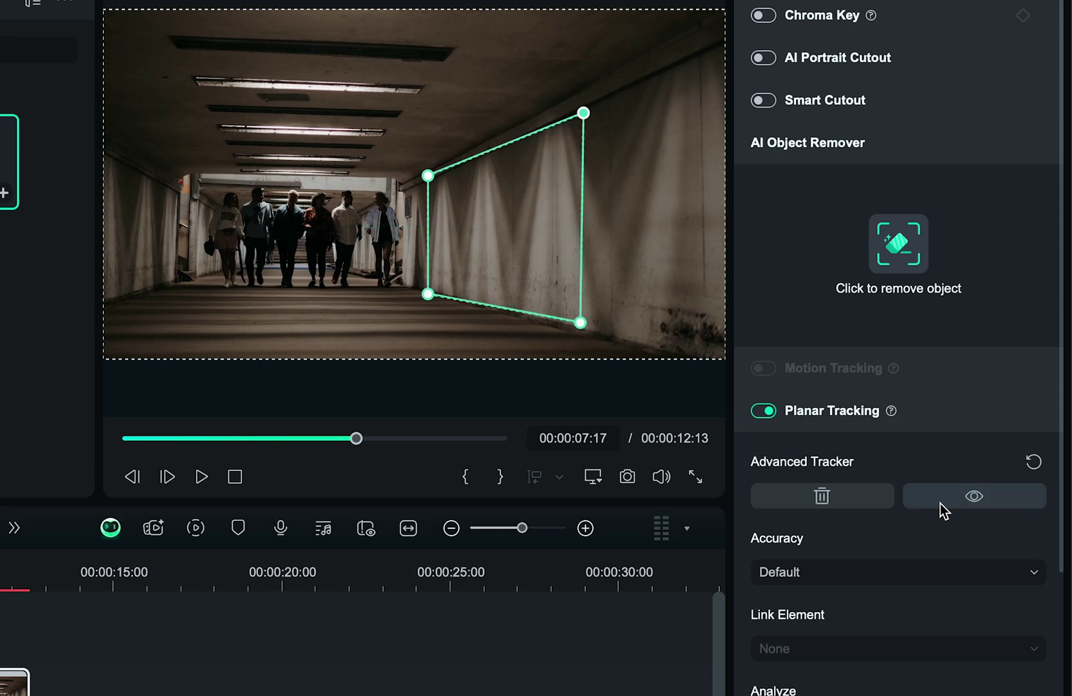
pyautogui.scroll(-3, 912, 545)
pyautogui.click(910, 488)
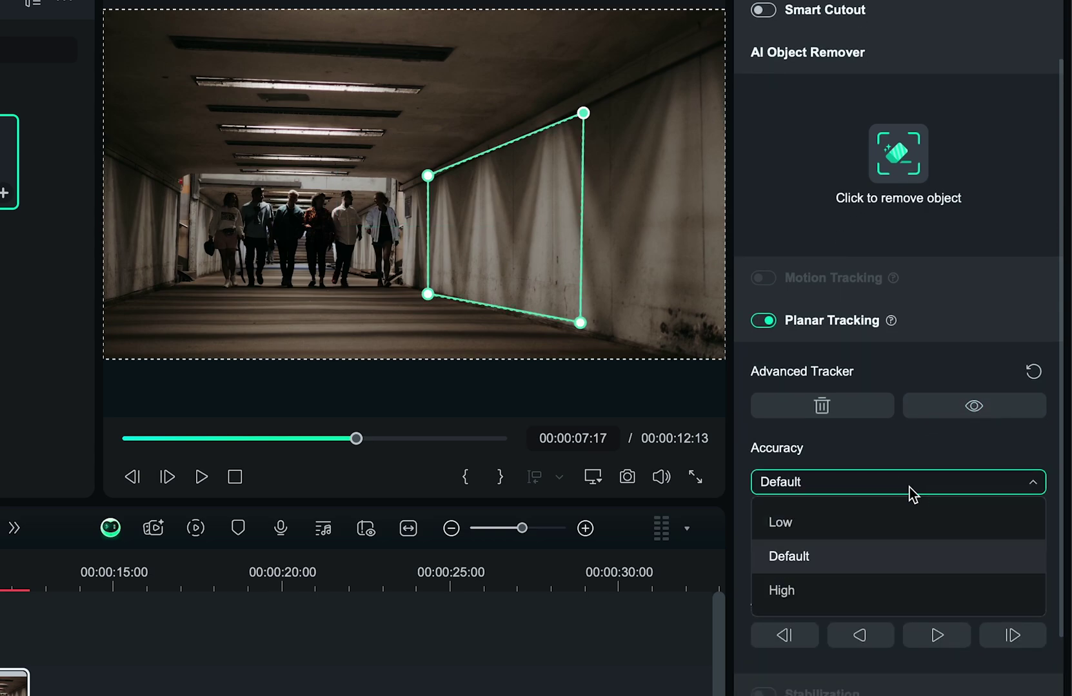
pyautogui.click(909, 488)
pyautogui.scroll(-2, 911, 553)
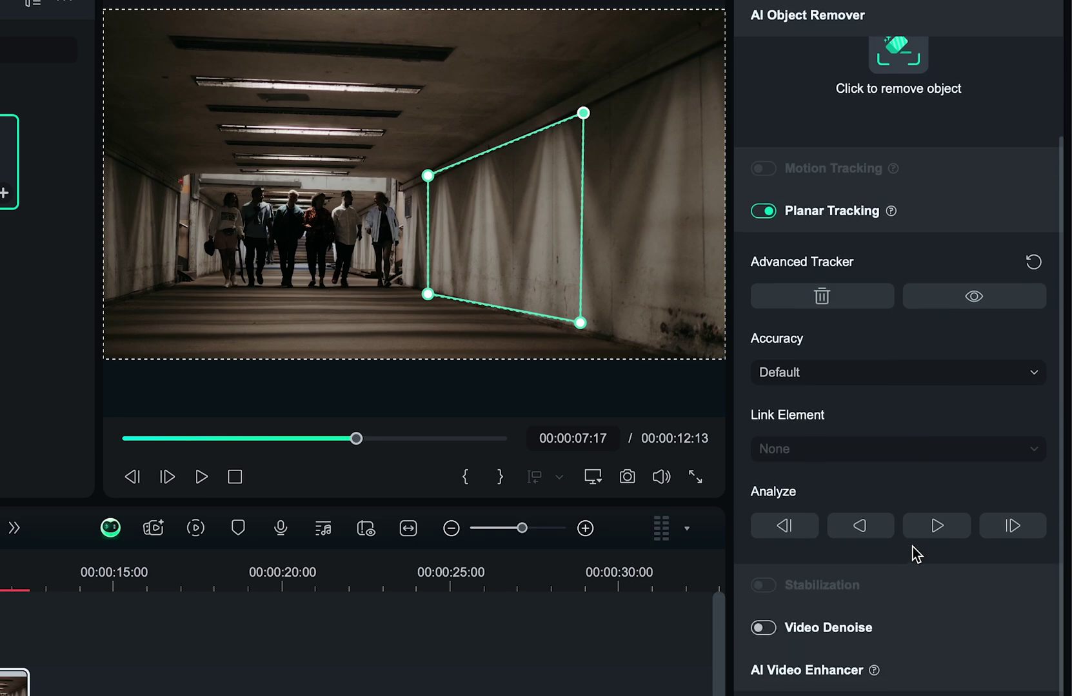
pyautogui.click(934, 531)
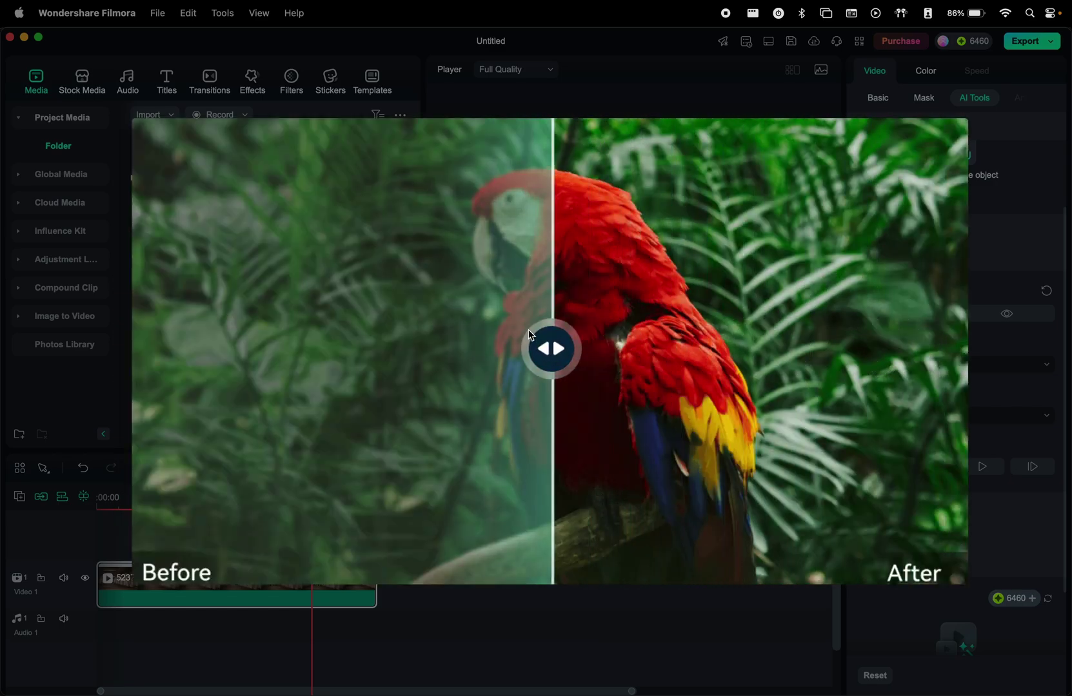
# Drag the vertical 13328044_360_640_30fps clip from the media bin onto the Video 1 track
pyautogui.moveTo(313, 223); pyautogui.dragTo(205, 571)
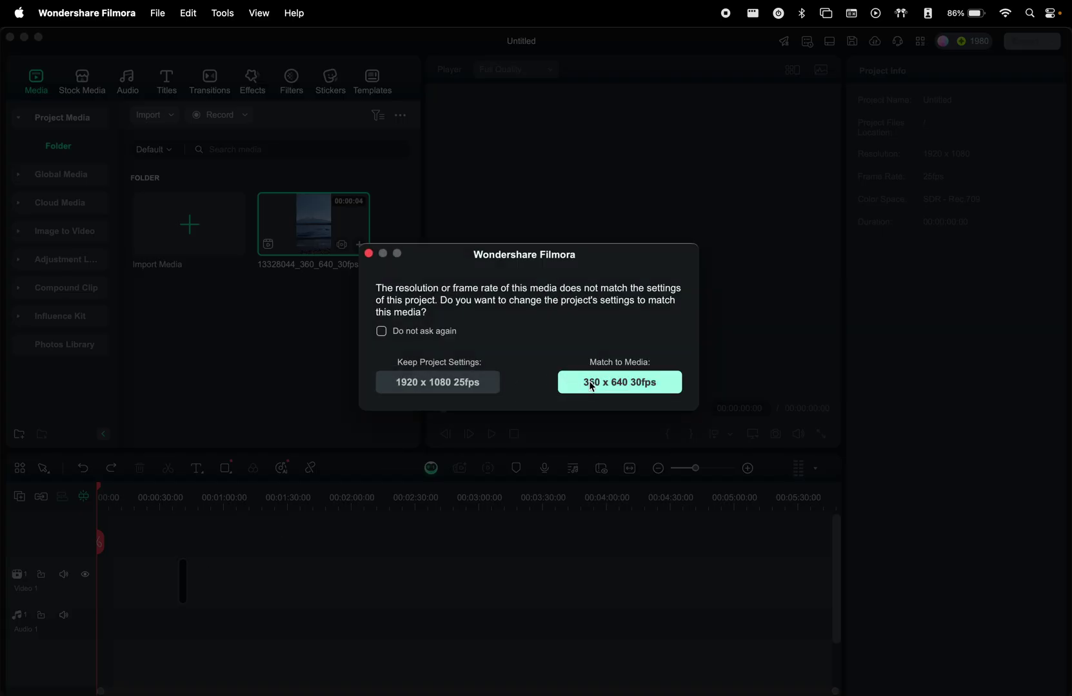
# Match the project to 360 x 640 30fps, run AI Video Enhancer, and move the clip to the timeline start
pyautogui.click(592, 385)
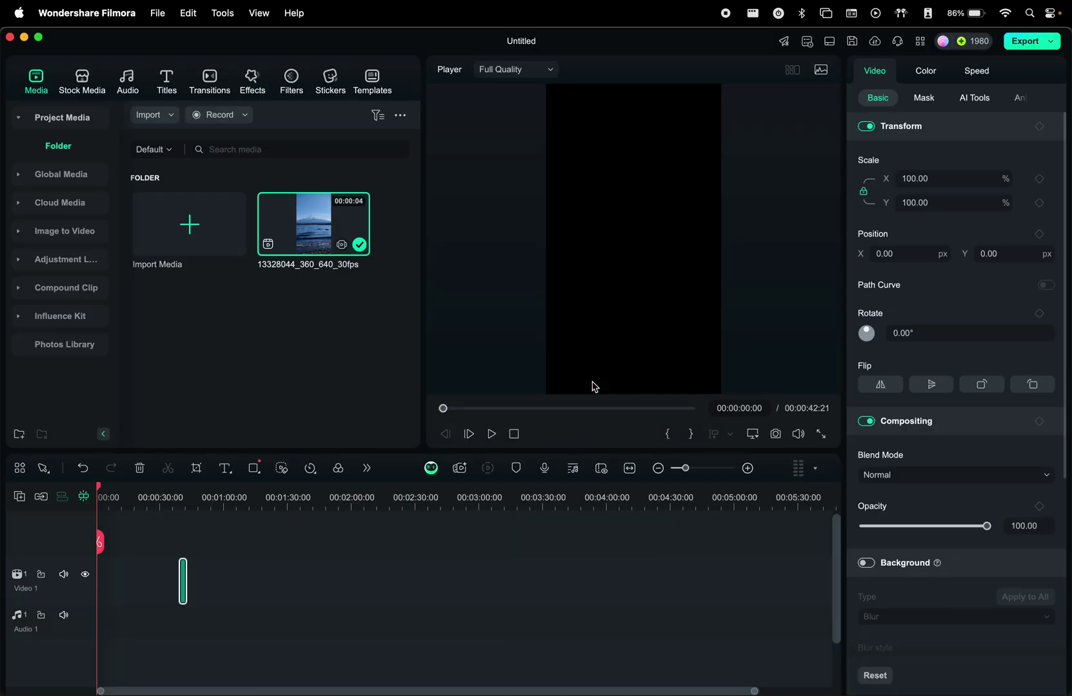
pyautogui.click(974, 99)
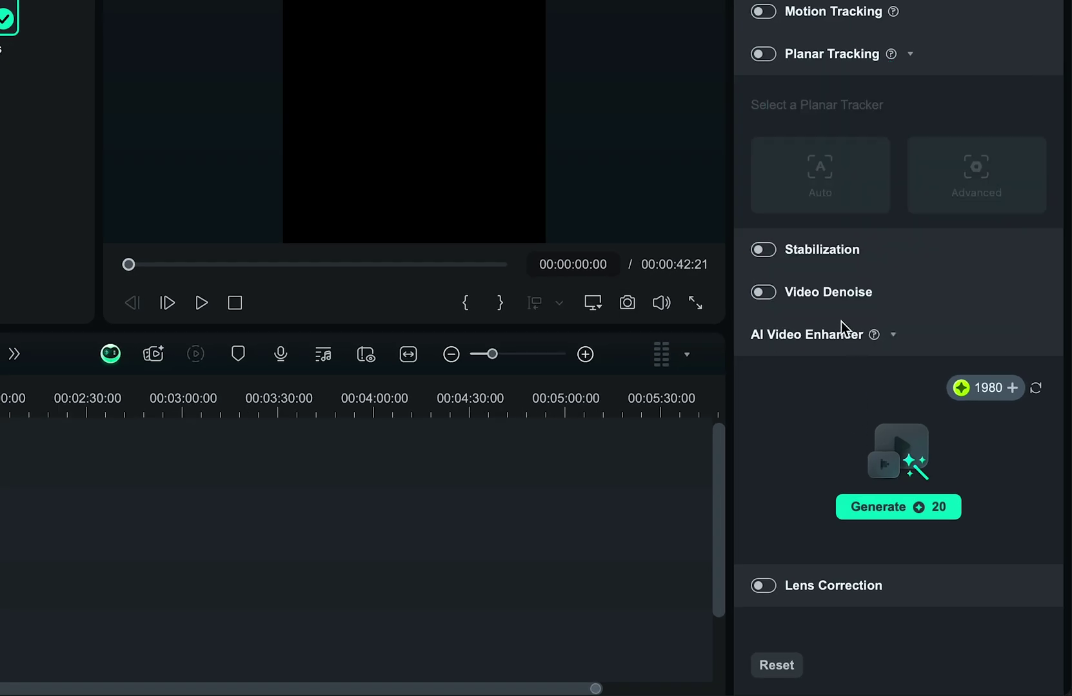
pyautogui.click(894, 508)
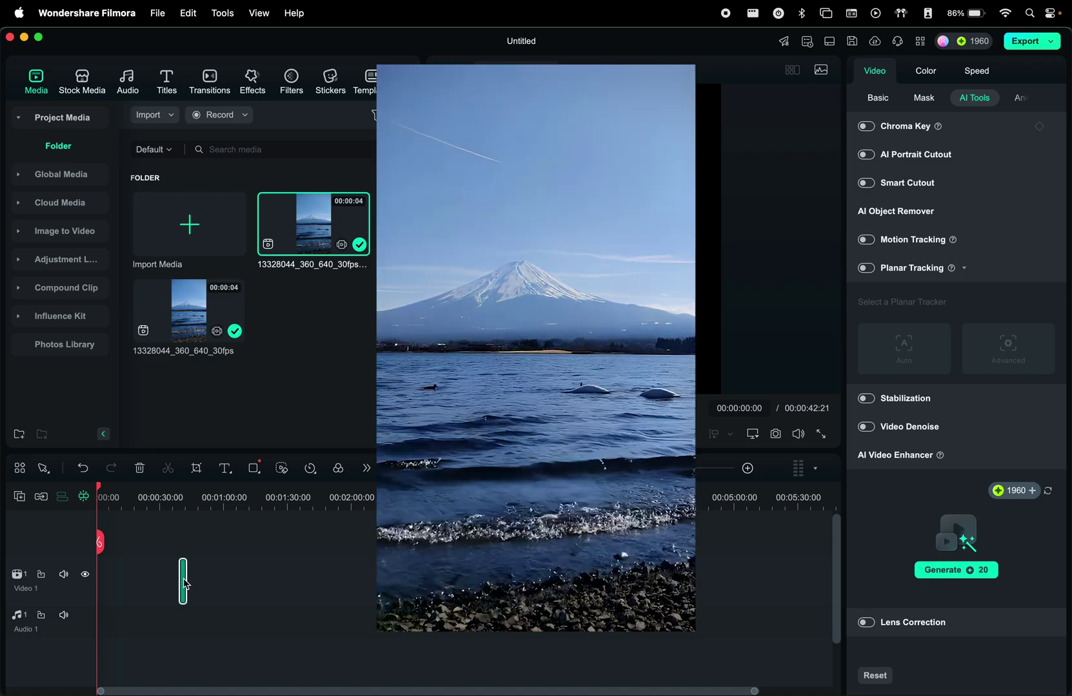
pyautogui.moveTo(185, 585); pyautogui.dragTo(102, 580)
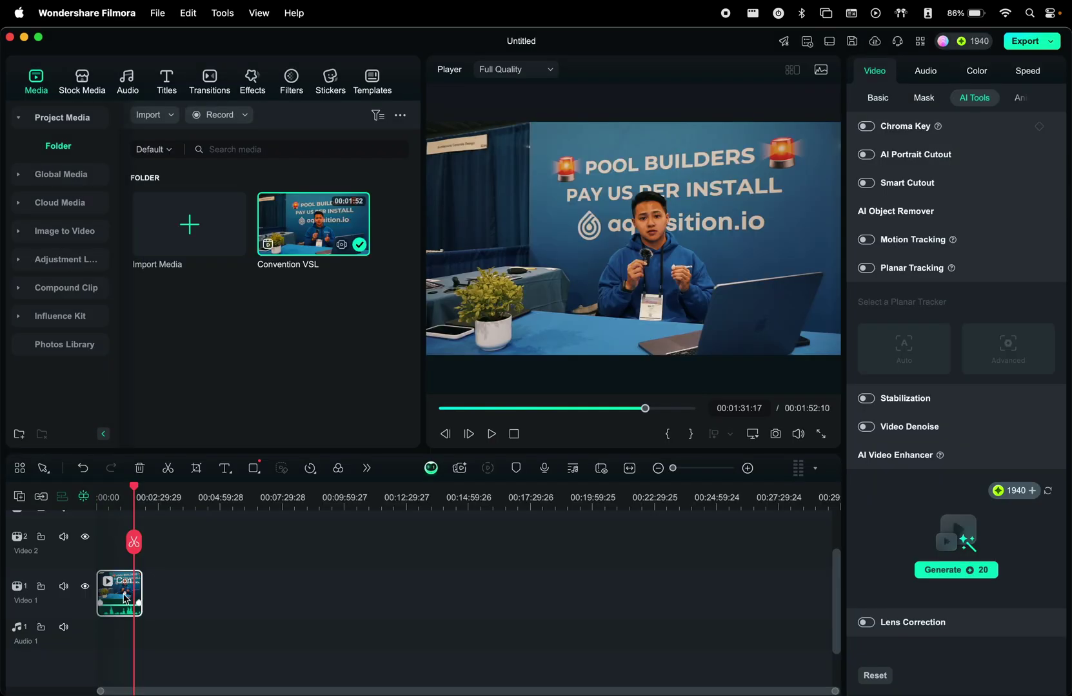
# AI-translate the Convention VSL clip's voice and captions from English (US) to Spanish (Spain) with lip-sync
pyautogui.scroll(8, 124, 599)
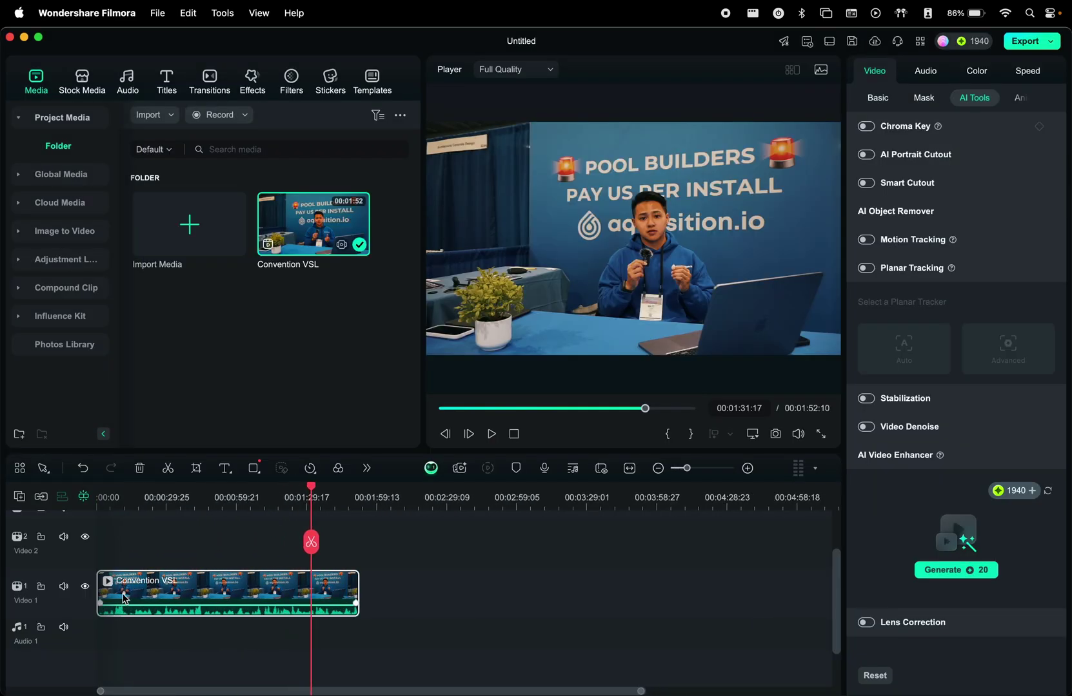
pyautogui.click(166, 500)
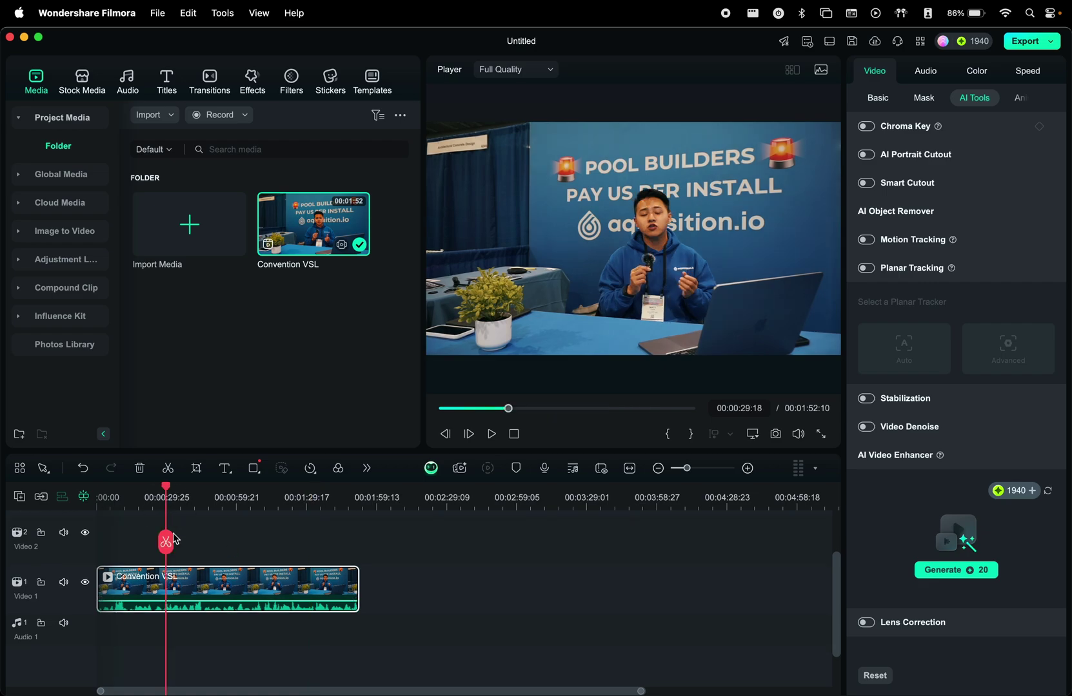
pyautogui.rightClick(187, 582)
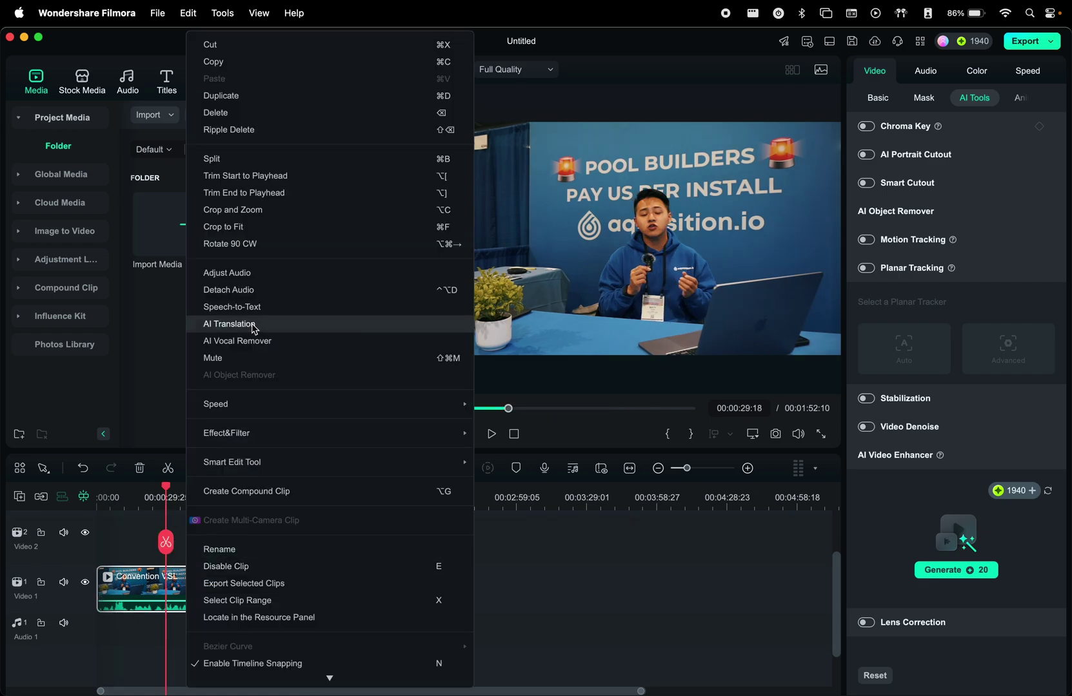
pyautogui.click(230, 324)
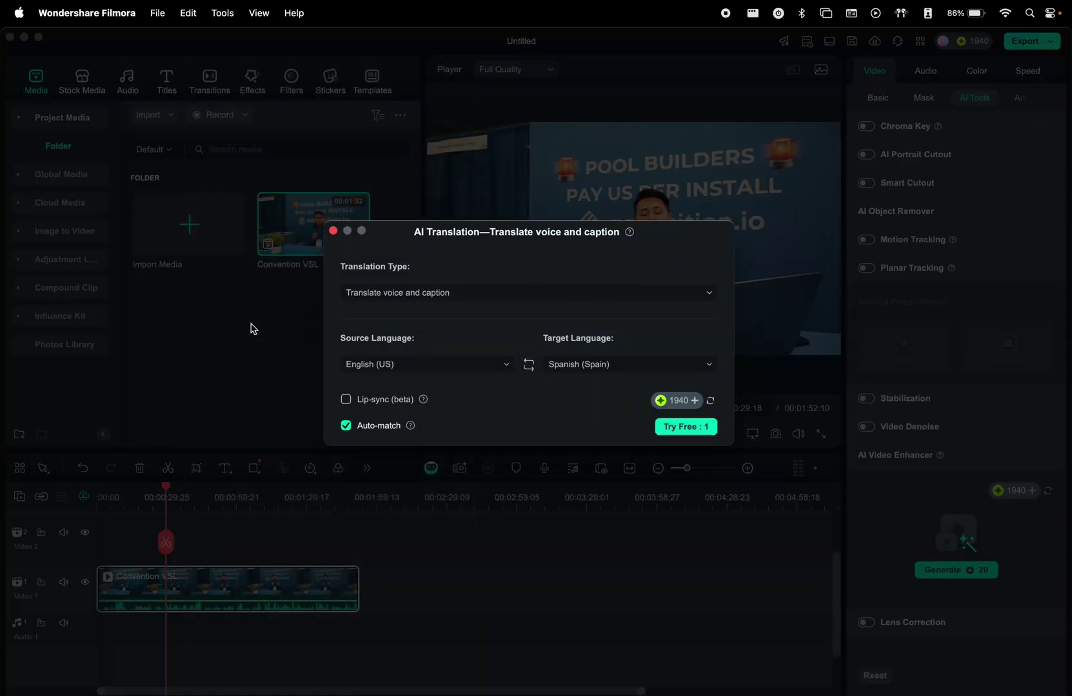
pyautogui.click(435, 294)
pyautogui.click(431, 318)
pyautogui.click(685, 428)
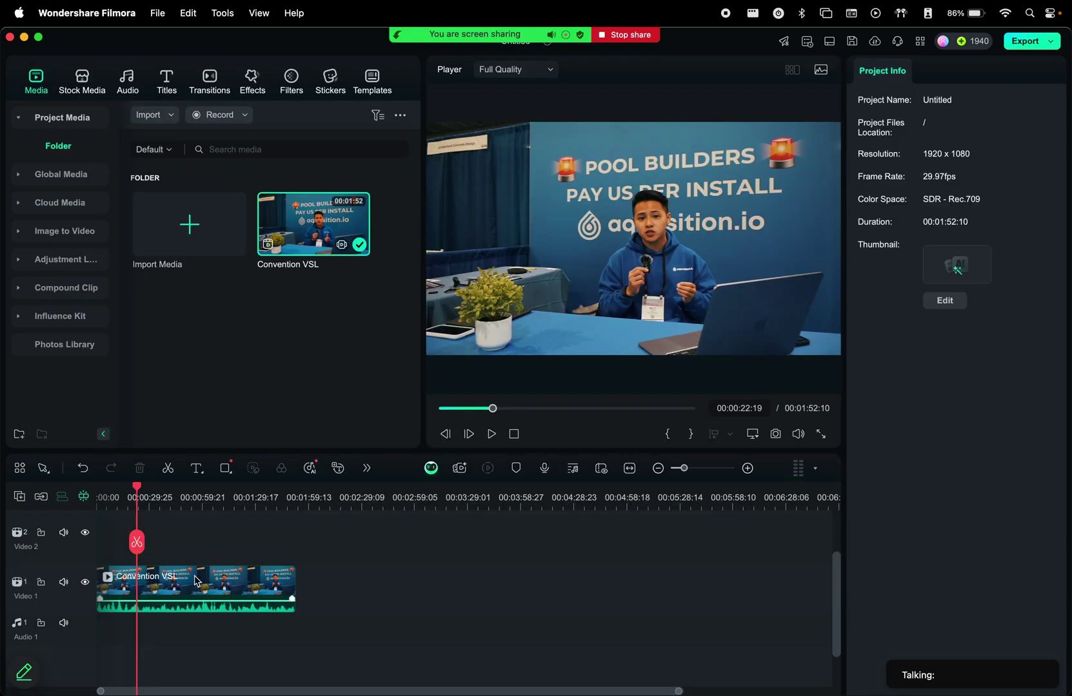
# Turn on AI Voice Enhancer for the Convention VSL clip and adjust Voice Clarity, comparing on and off
pyautogui.click(197, 580)
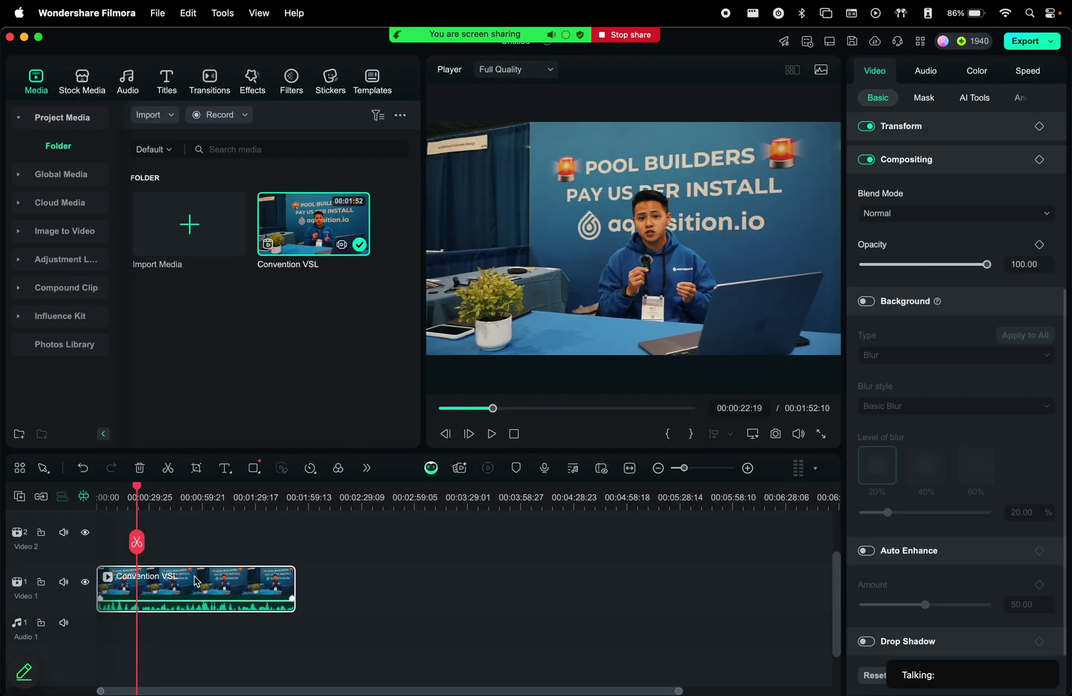
pyautogui.click(929, 71)
pyautogui.scroll(-8, 886, 304)
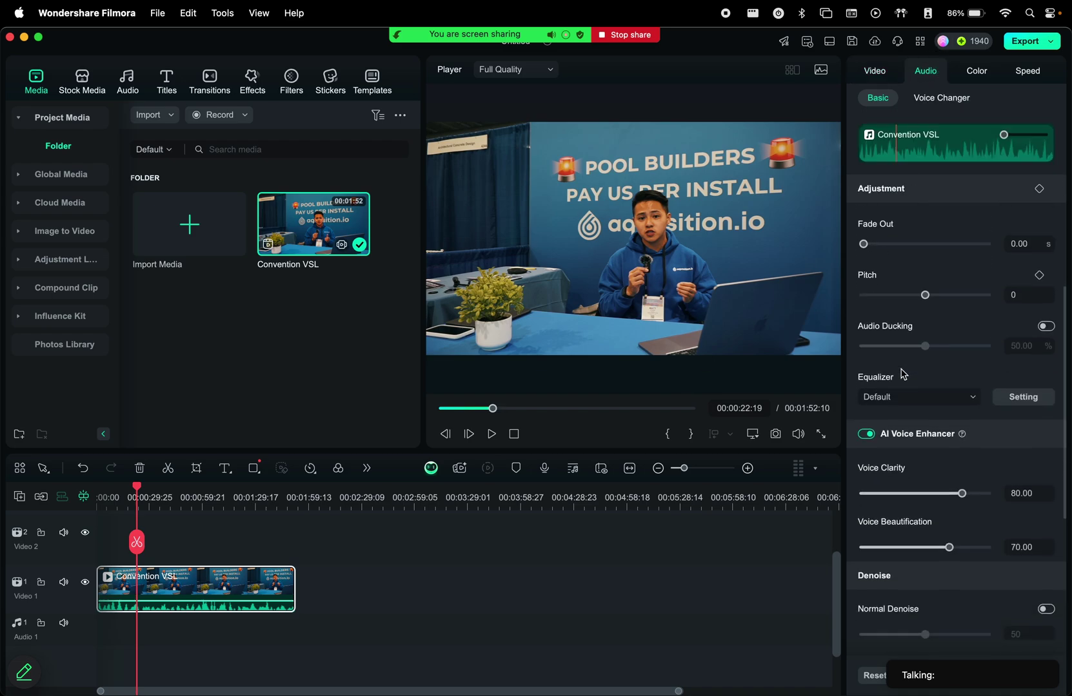
pyautogui.click(866, 399)
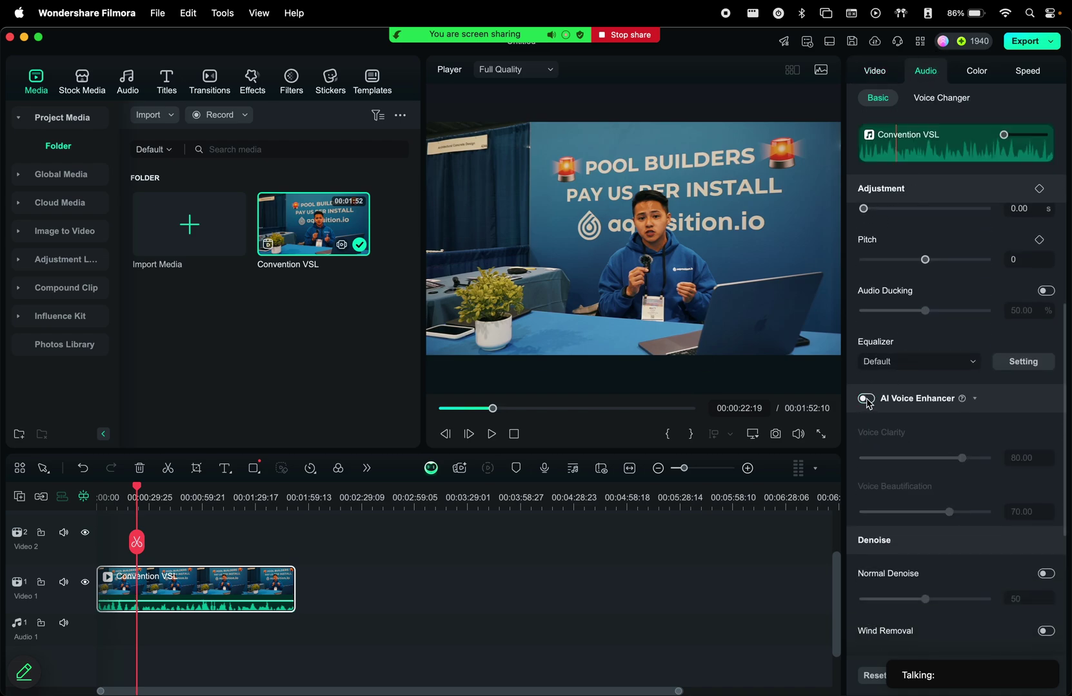
pyautogui.click(866, 399)
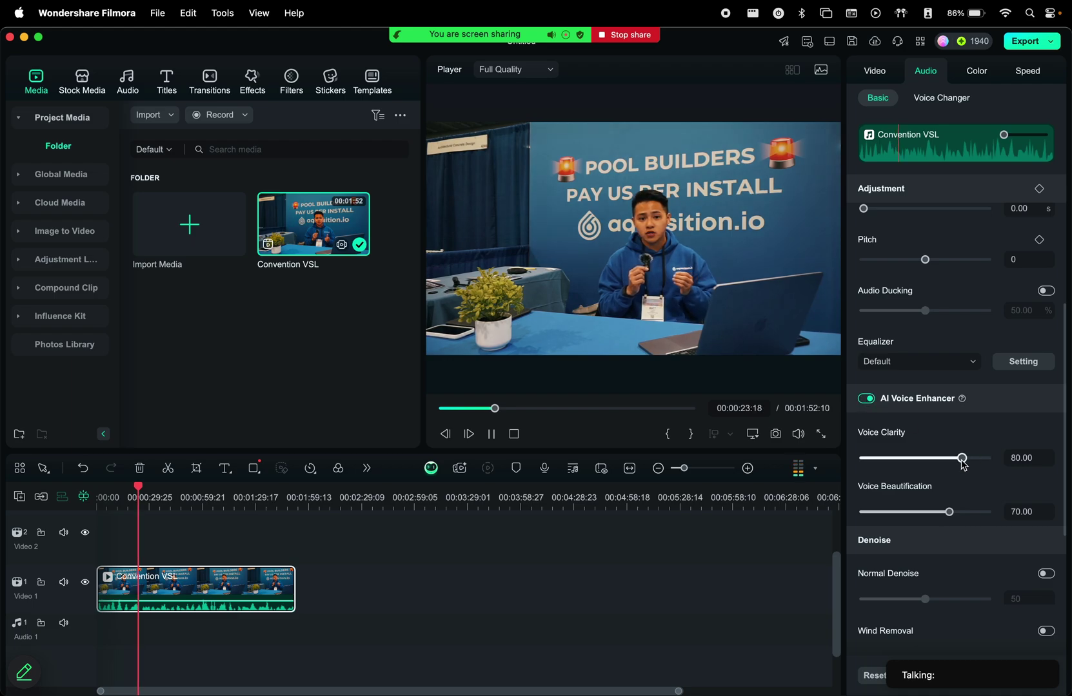
pyautogui.moveTo(962, 458); pyautogui.dragTo(1003, 465)
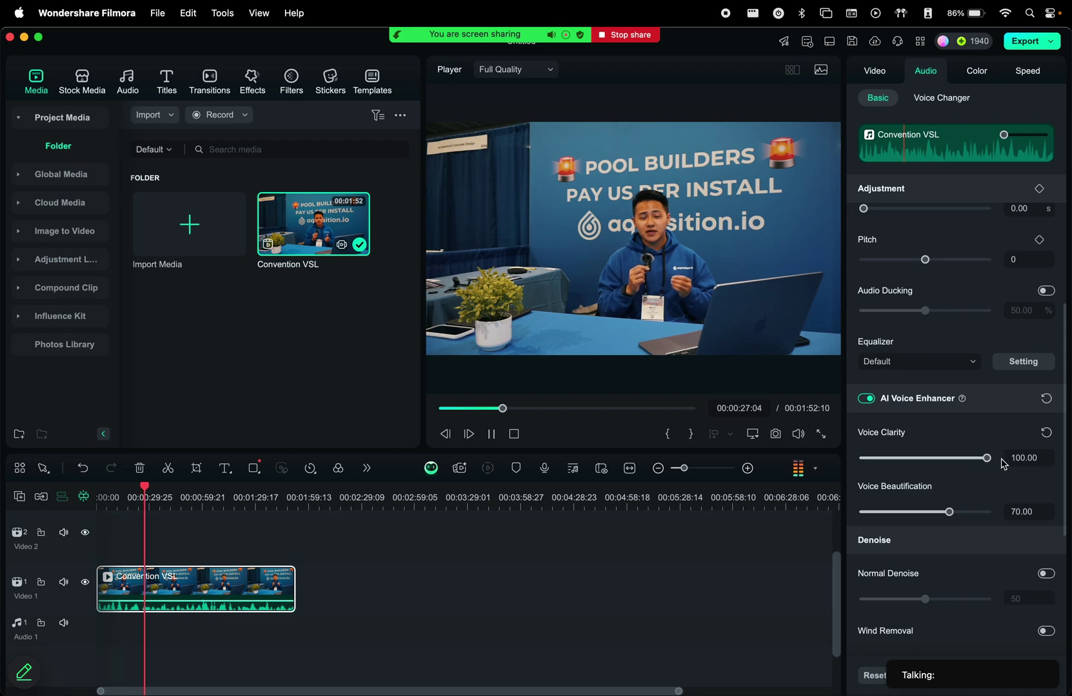
pyautogui.click(866, 398)
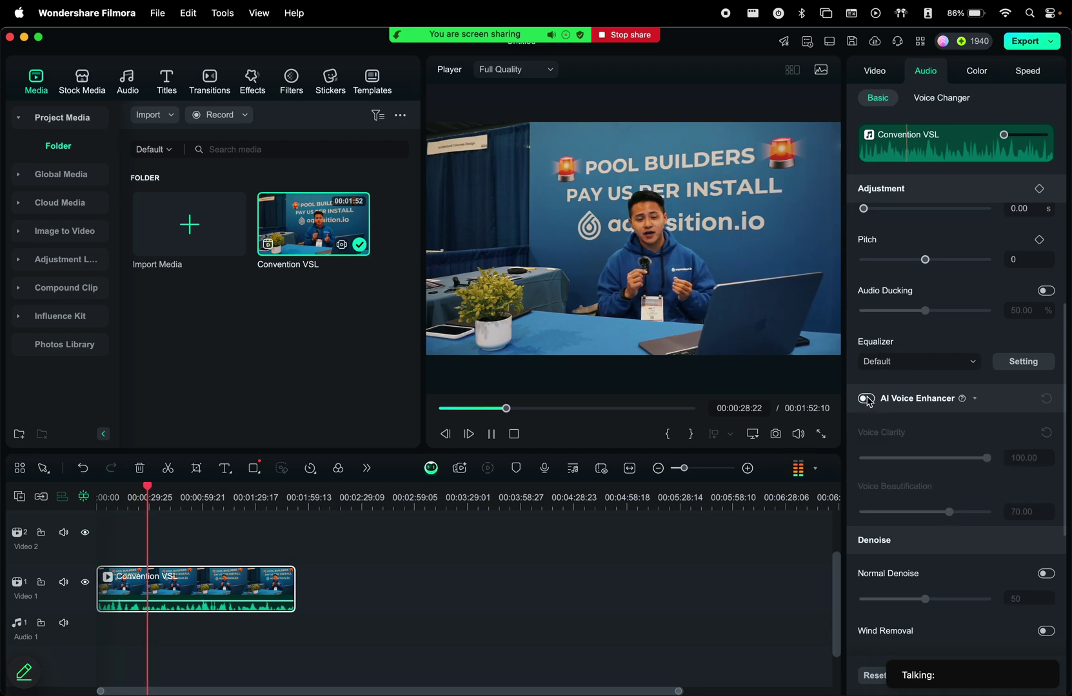
pyautogui.click(866, 398)
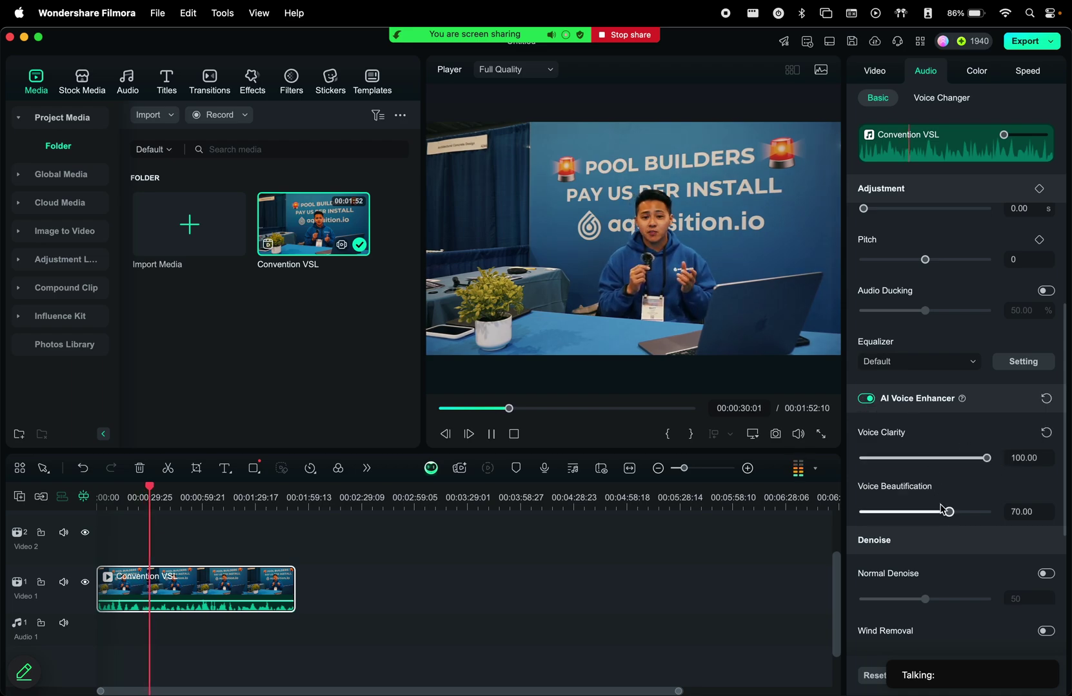
# Set Voice Beautification and Voice Clarity both to 100
pyautogui.moveTo(943, 510); pyautogui.dragTo(988, 512)
pyautogui.moveTo(986, 458); pyautogui.dragTo(933, 458)
pyautogui.moveTo(986, 512); pyautogui.dragTo(1025, 511)
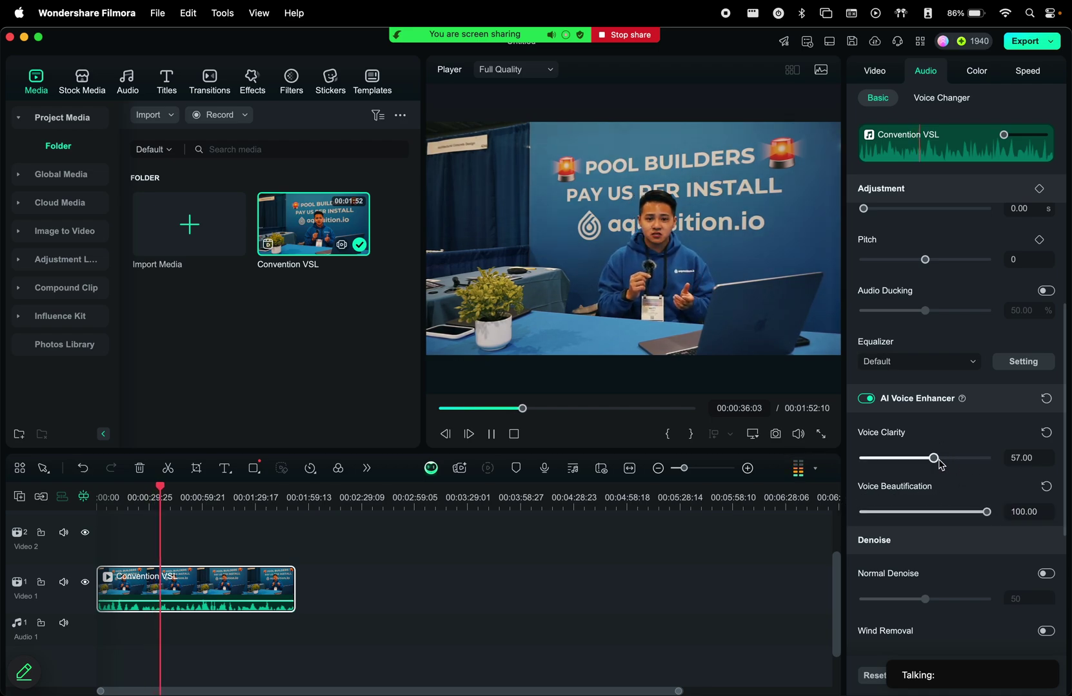
pyautogui.moveTo(934, 459); pyautogui.dragTo(1058, 463)
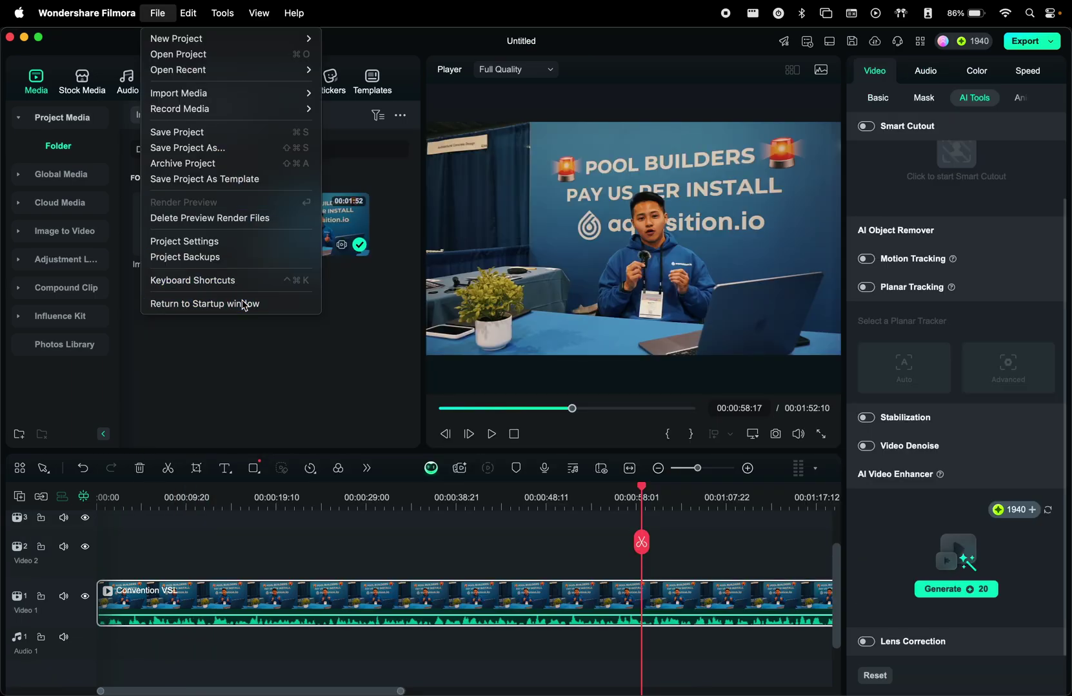
# Return to the startup window, open Smart Short Clips, and review its advanced options
pyautogui.click(243, 303)
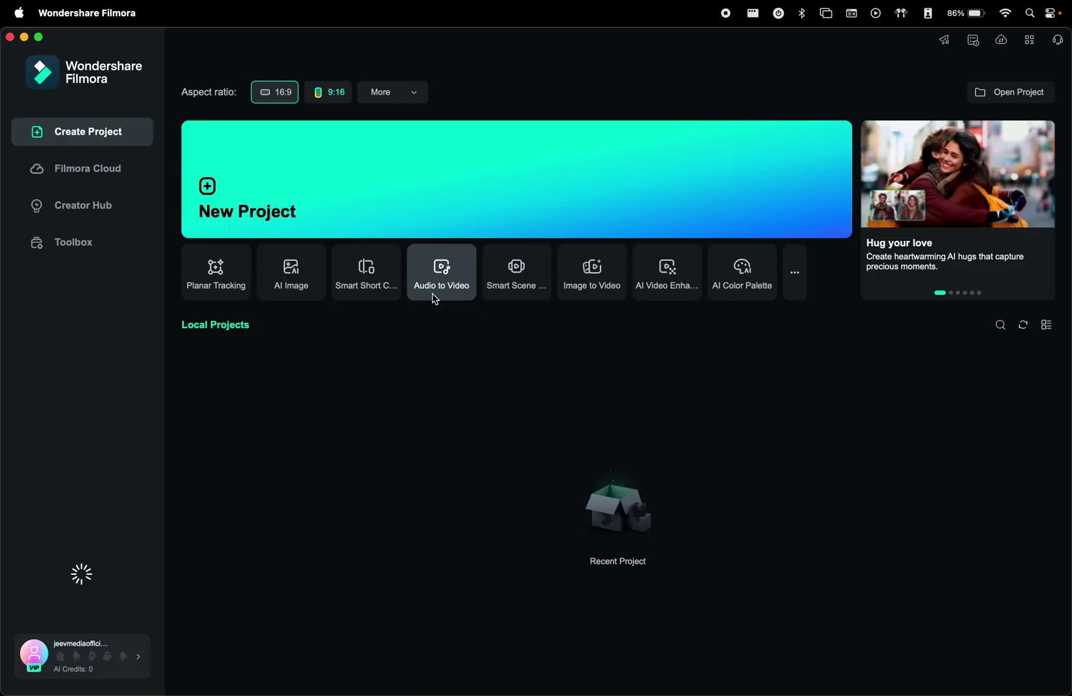
pyautogui.click(362, 271)
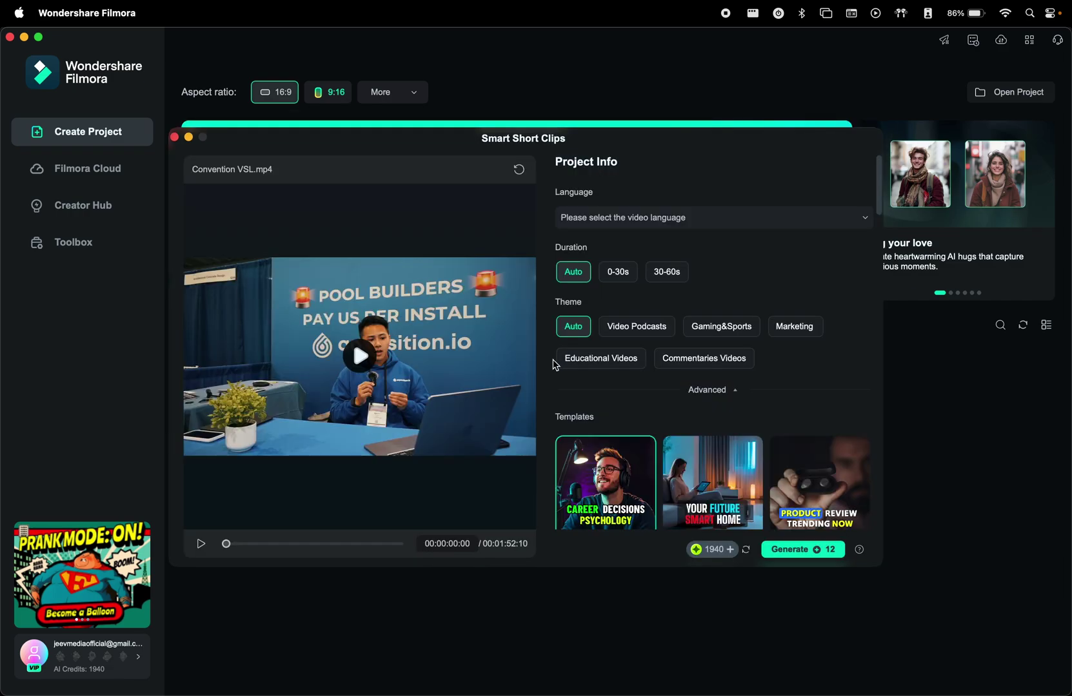
pyautogui.click(709, 389)
pyautogui.scroll(-10, 698, 321)
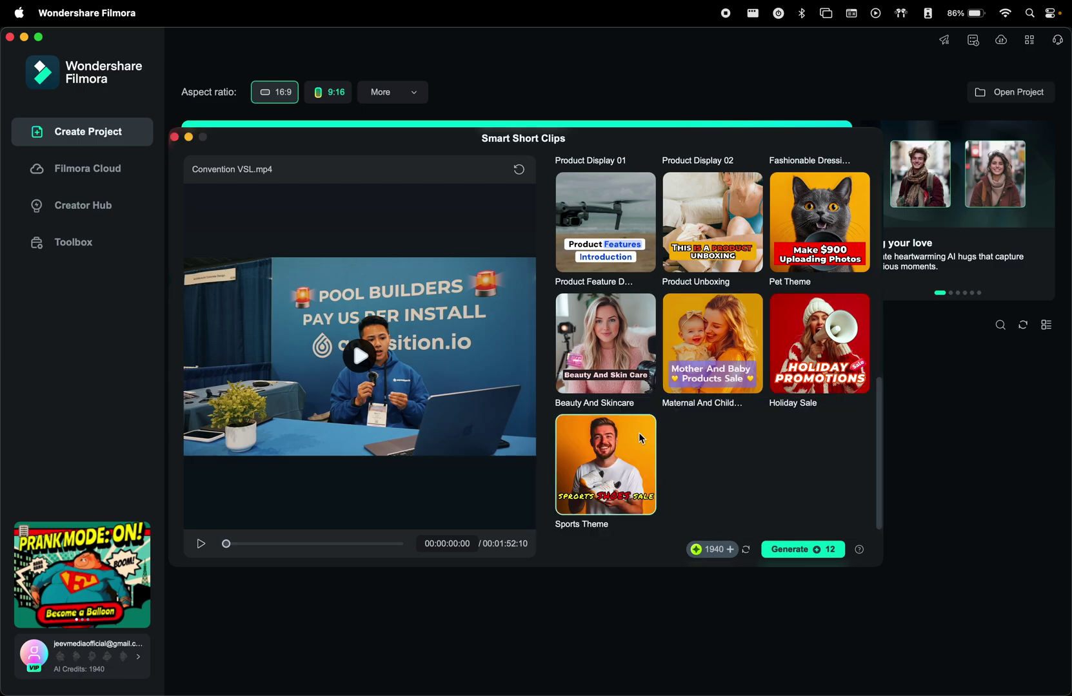
pyautogui.moveTo(812, 348)
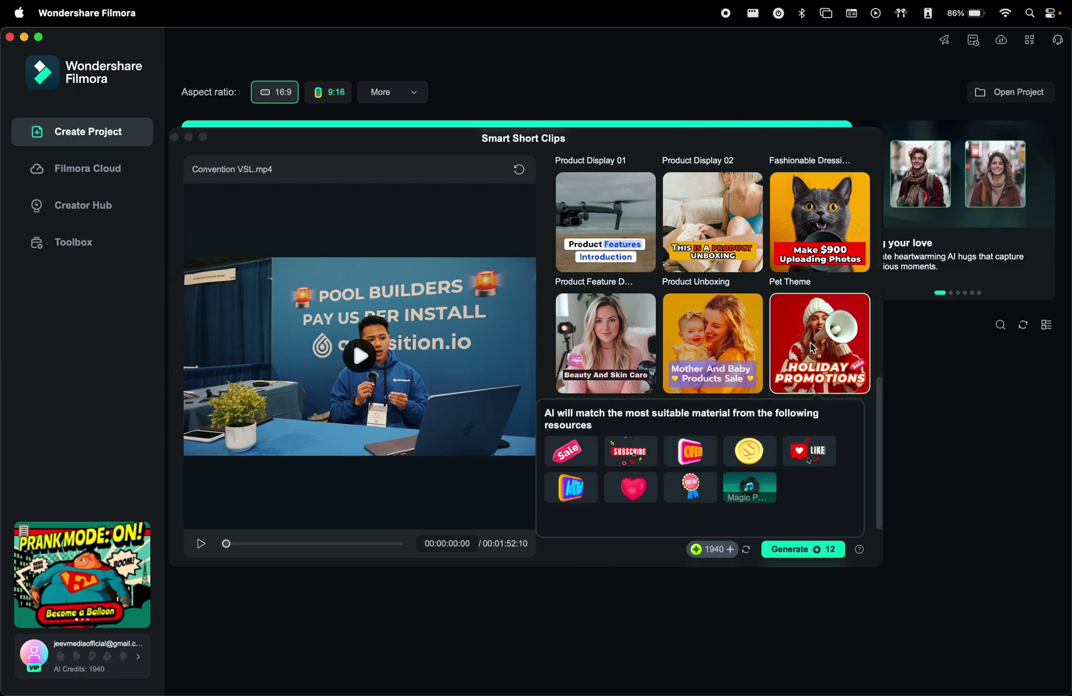
pyautogui.scroll(5, 812, 348)
pyautogui.scroll(5, 710, 291)
# Set the spoken language to English (US) and generate 0–30s, 9:16 Marketing shorts
pyautogui.click(670, 219)
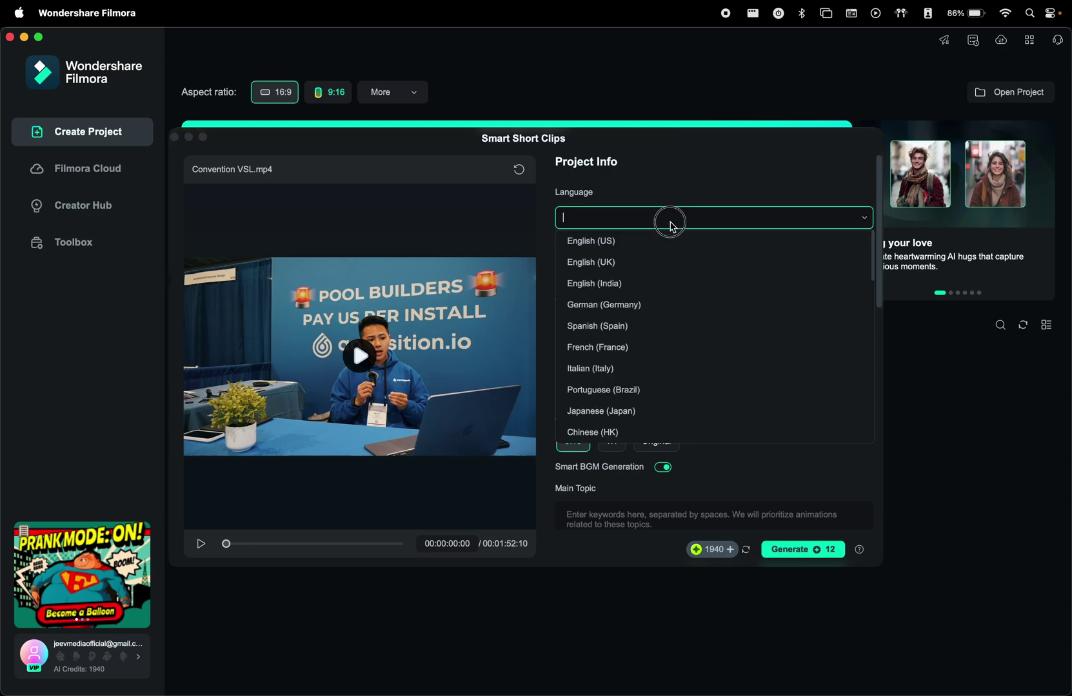
pyautogui.click(643, 242)
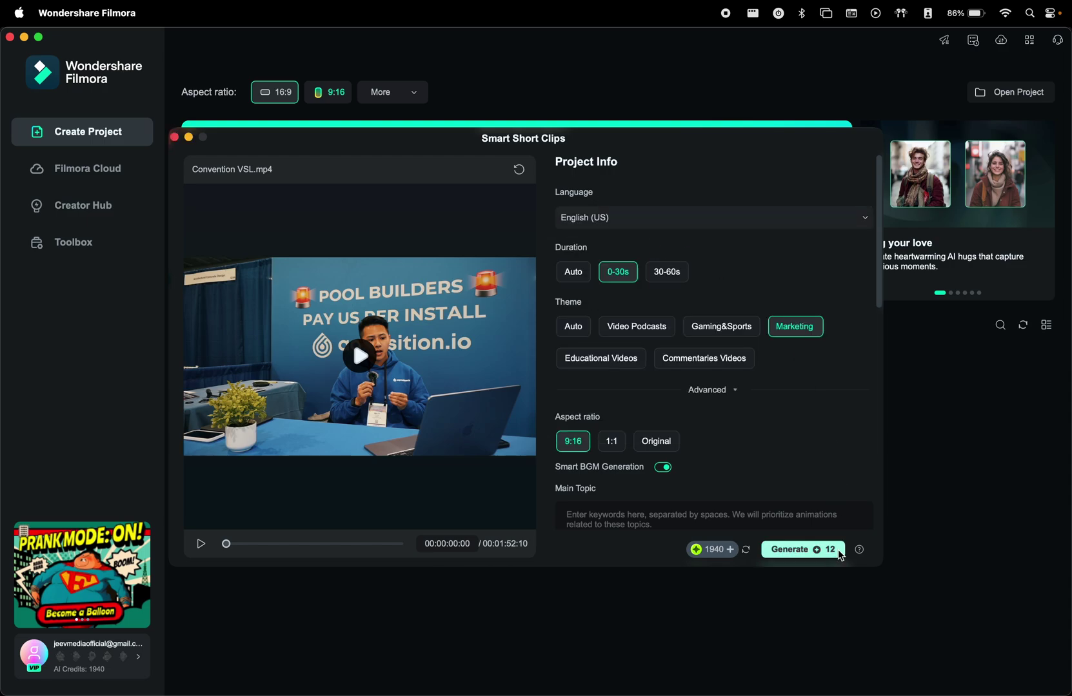
pyautogui.click(814, 555)
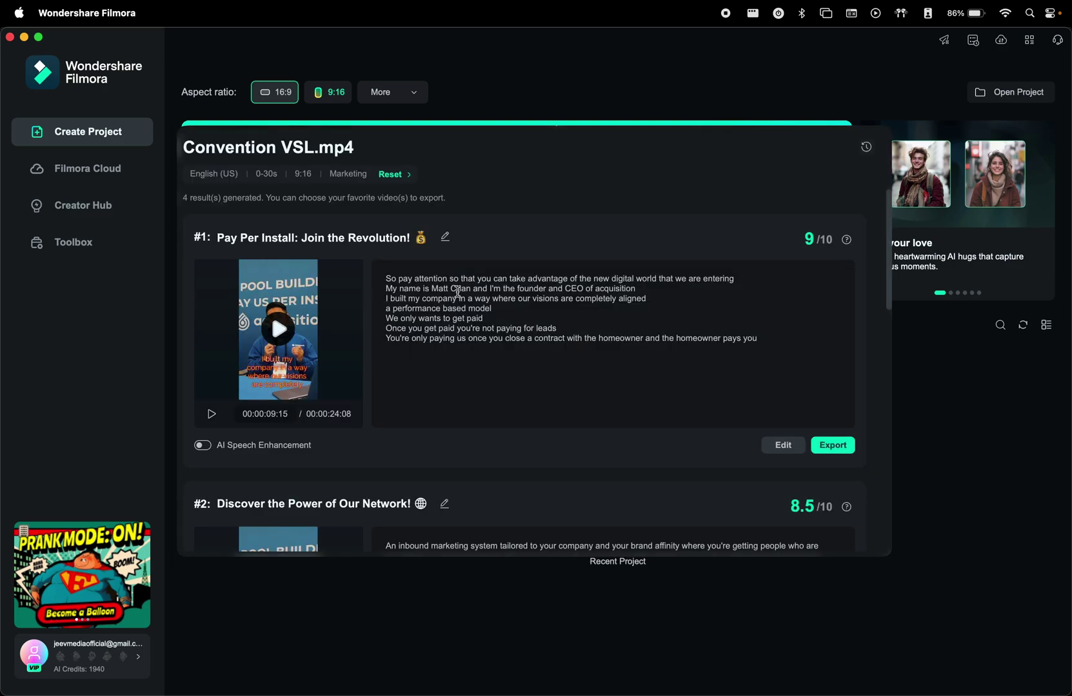
# Preview generated shorts #2 and #3, and turn on AI Speech Enhancement for clip #3
pyautogui.scroll(-5, 548, 279)
pyautogui.click(277, 345)
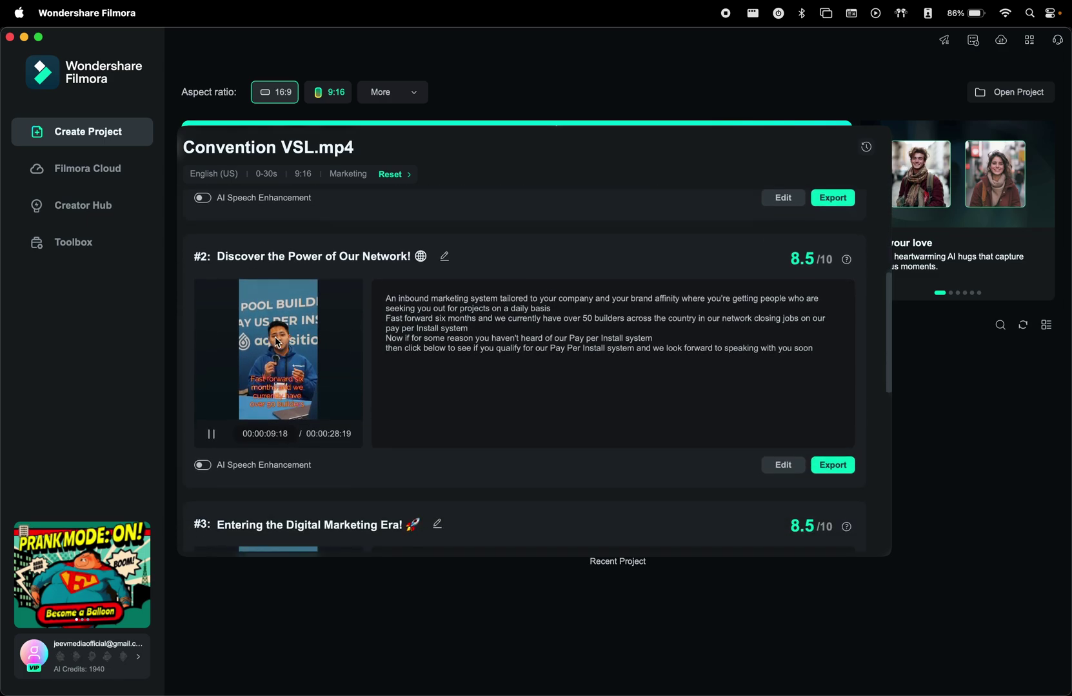
pyautogui.scroll(-1, 314, 336)
pyautogui.scroll(-4, 301, 301)
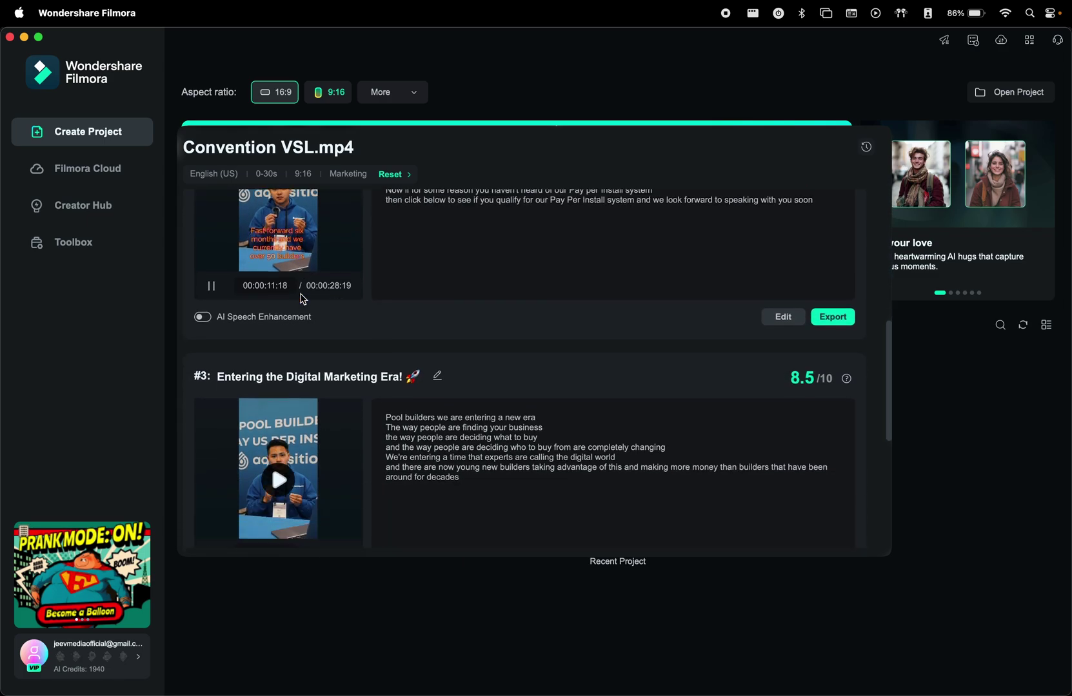
pyautogui.scroll(-1, 302, 298)
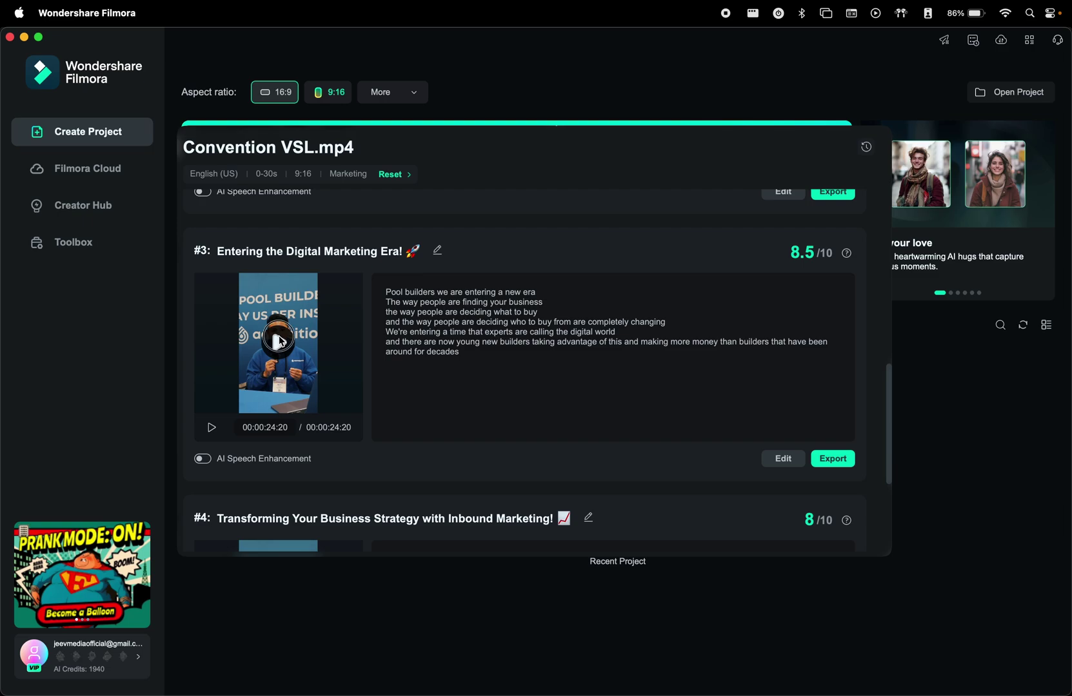
pyautogui.click(278, 341)
pyautogui.scroll(-2, 232, 387)
pyautogui.click(202, 393)
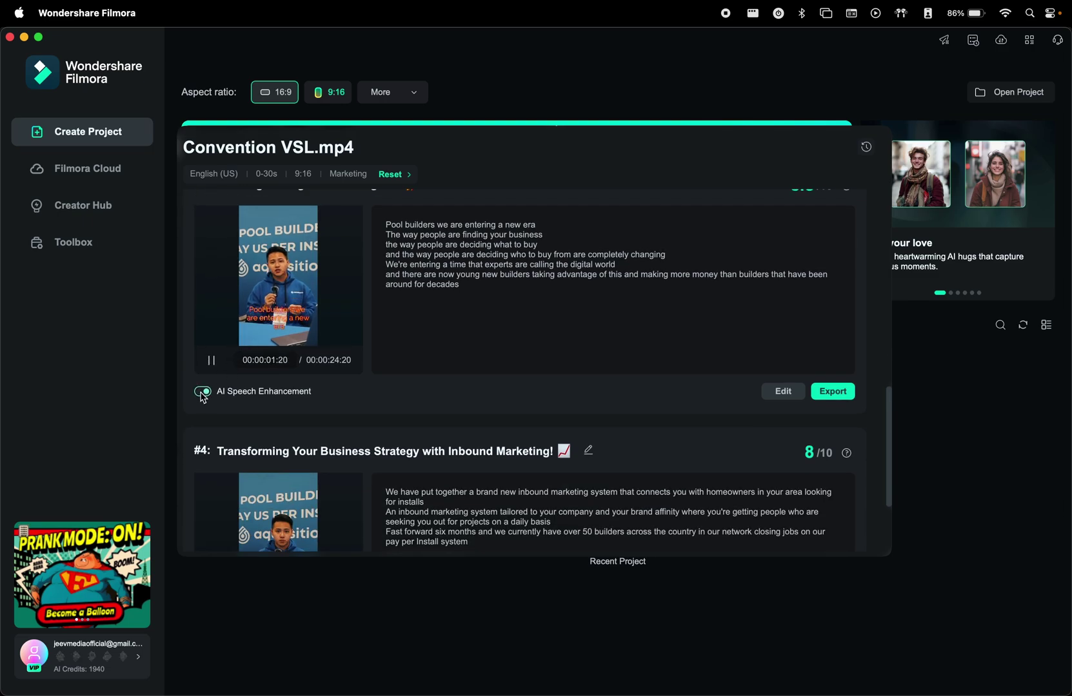
pyautogui.scroll(2, 303, 345)
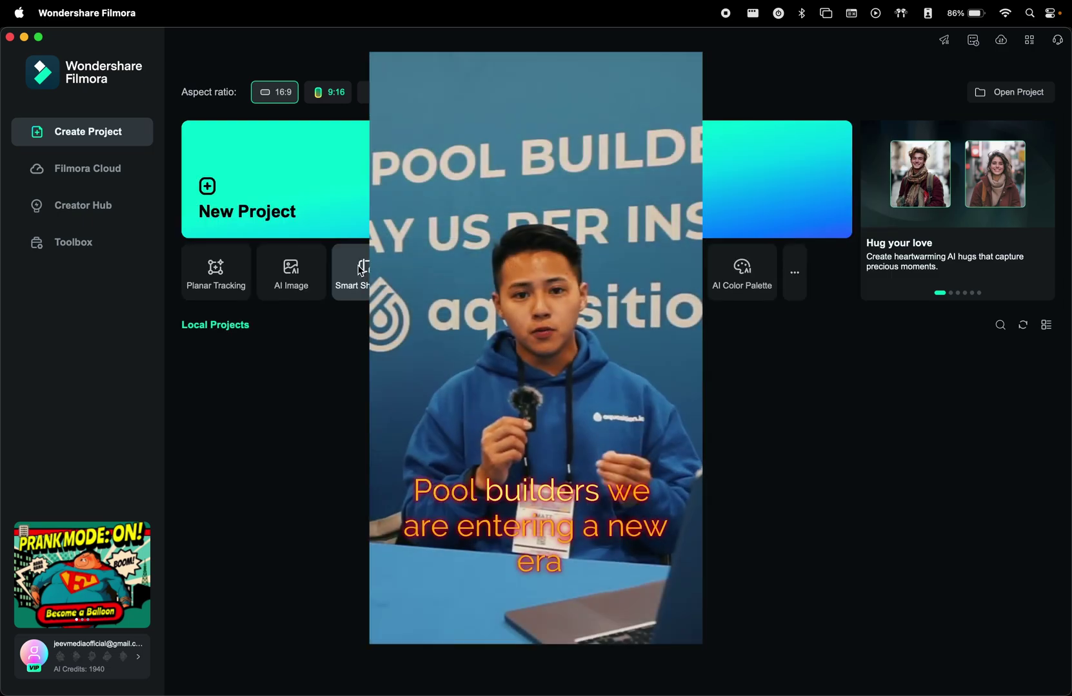